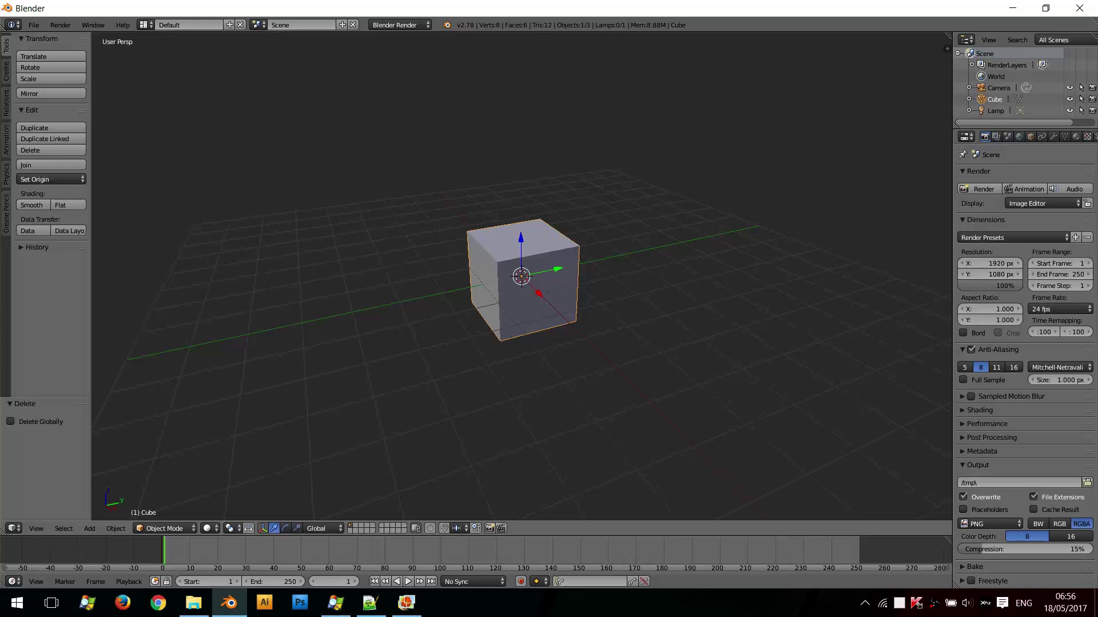
- Compare the Circle 12 Resolution and Circle 256 Resolution renders in Photo Gallery, and return to Blender
left_click(405, 603)
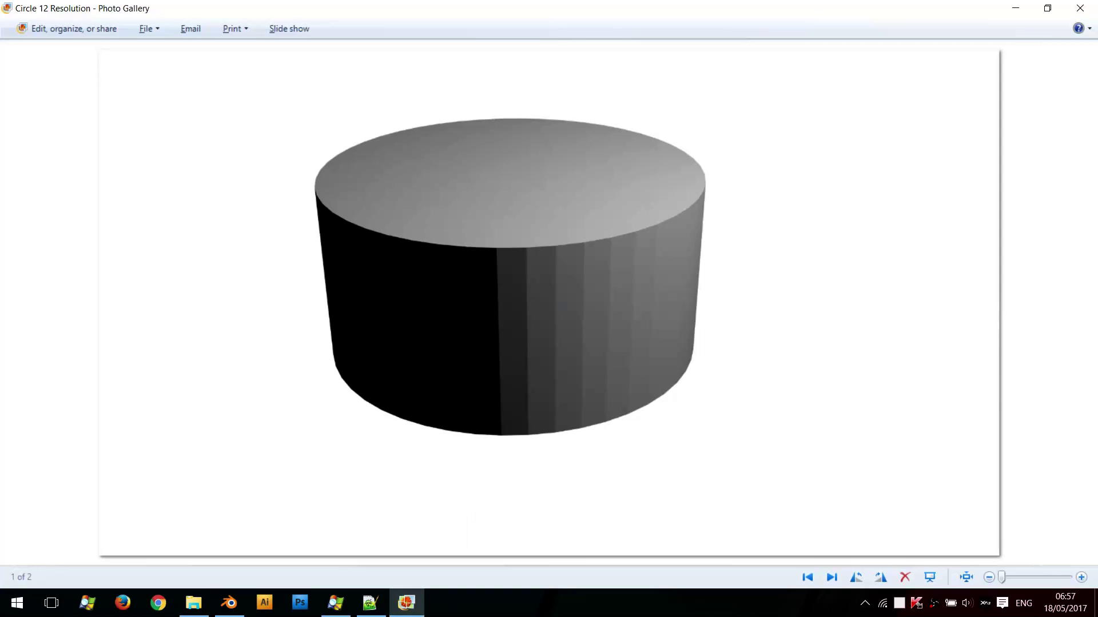
key("alt+Tab")
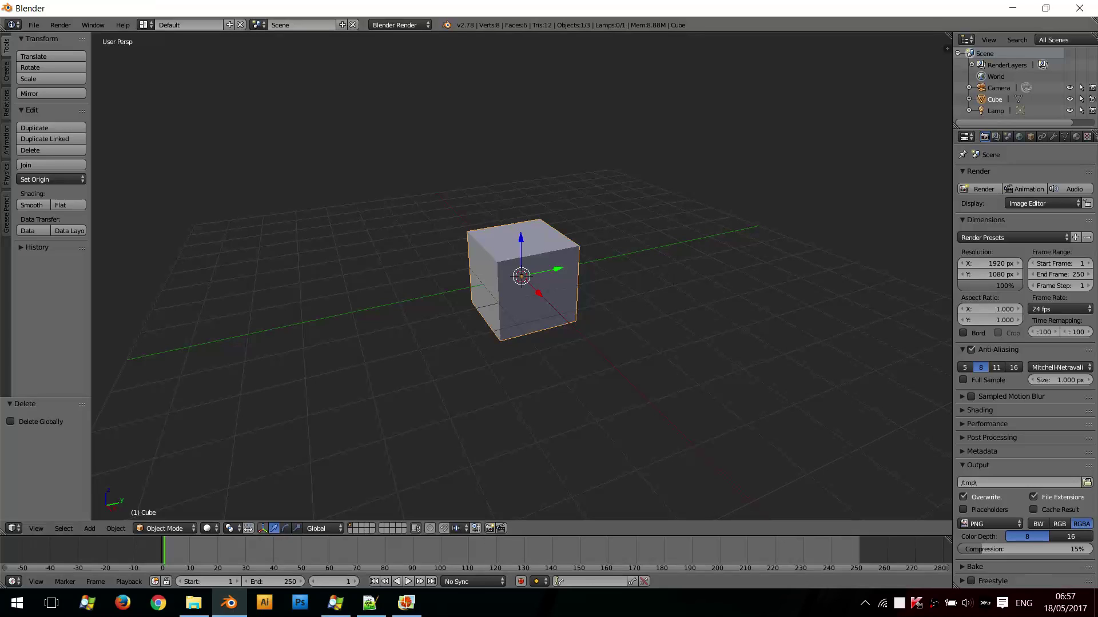
key("alt+Tab")
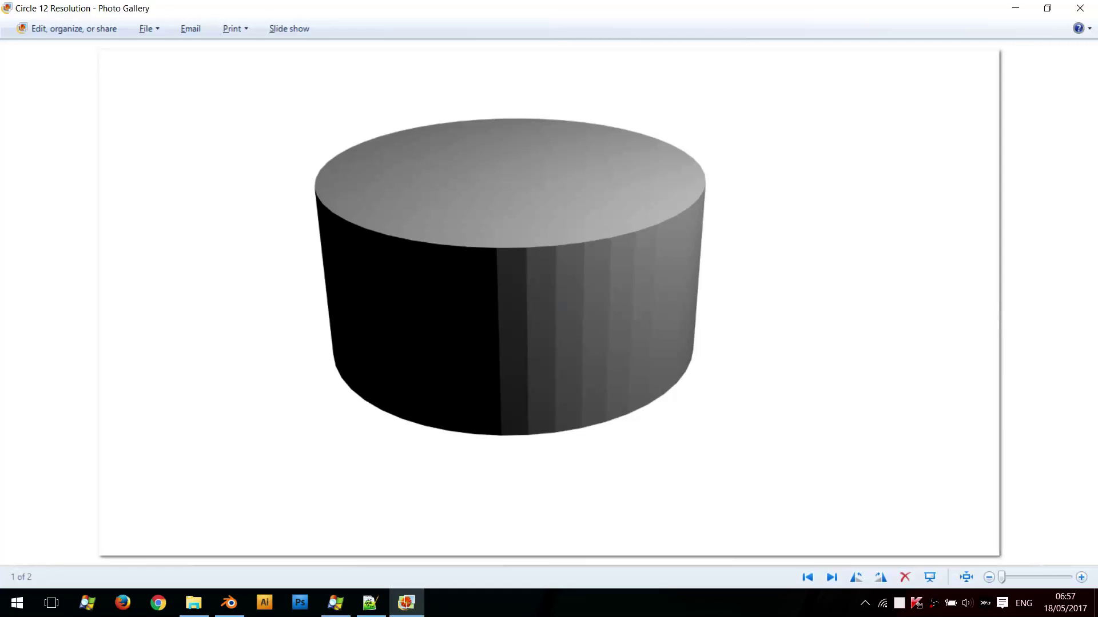
key("Right")
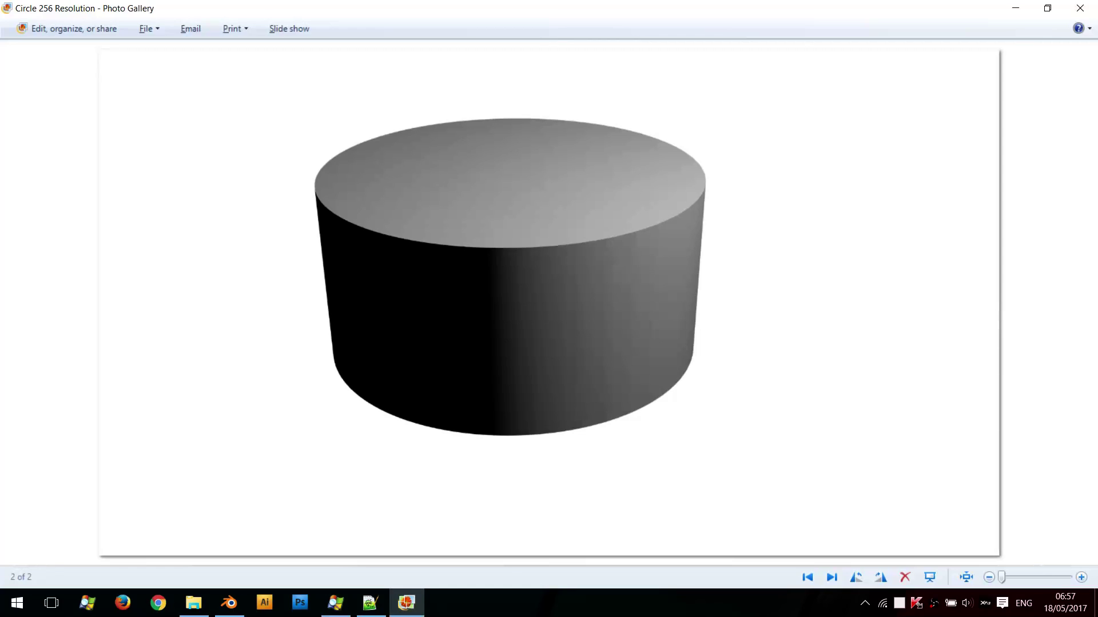
key("alt+Tab")
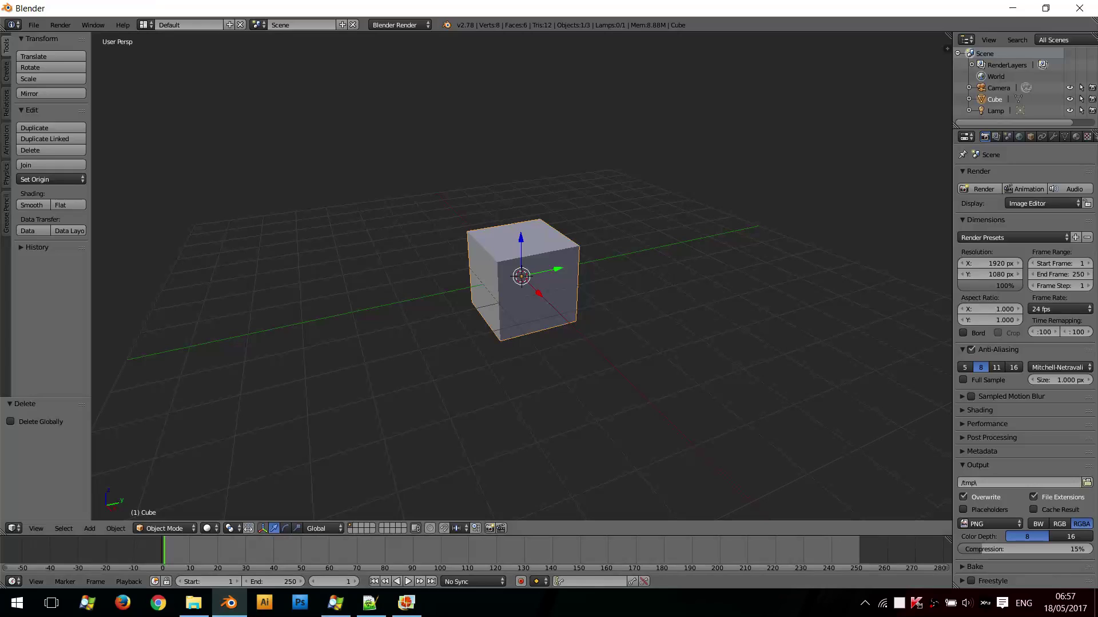
- Delete the default cube and import circle.svg from the Circle project folder as Scalable Vector Graphics
key("x")
key("Return")
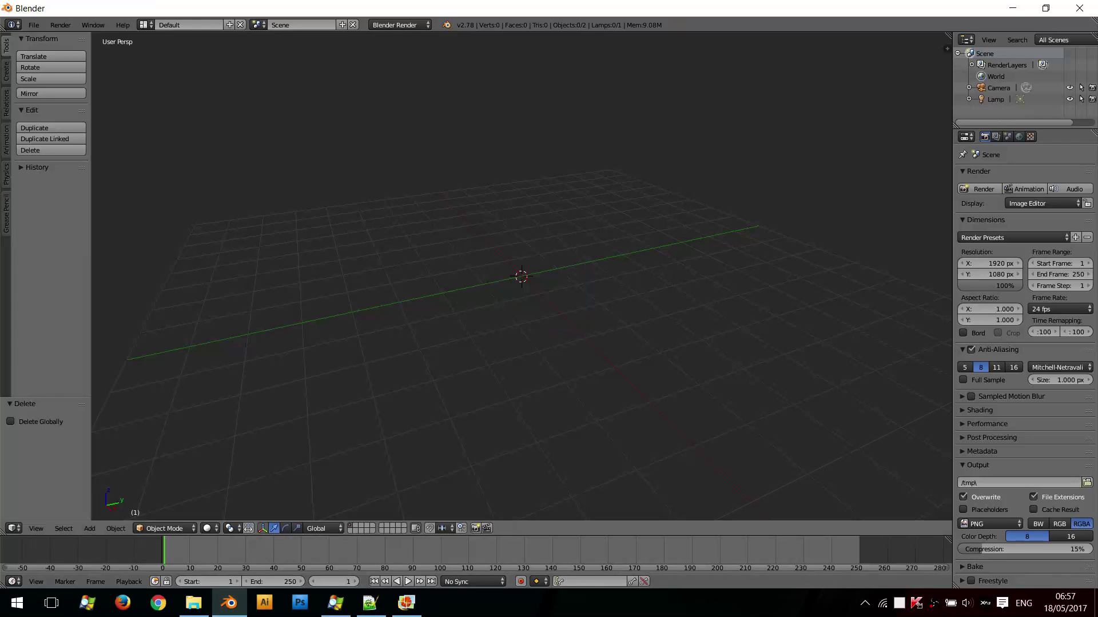
left_click(34, 25)
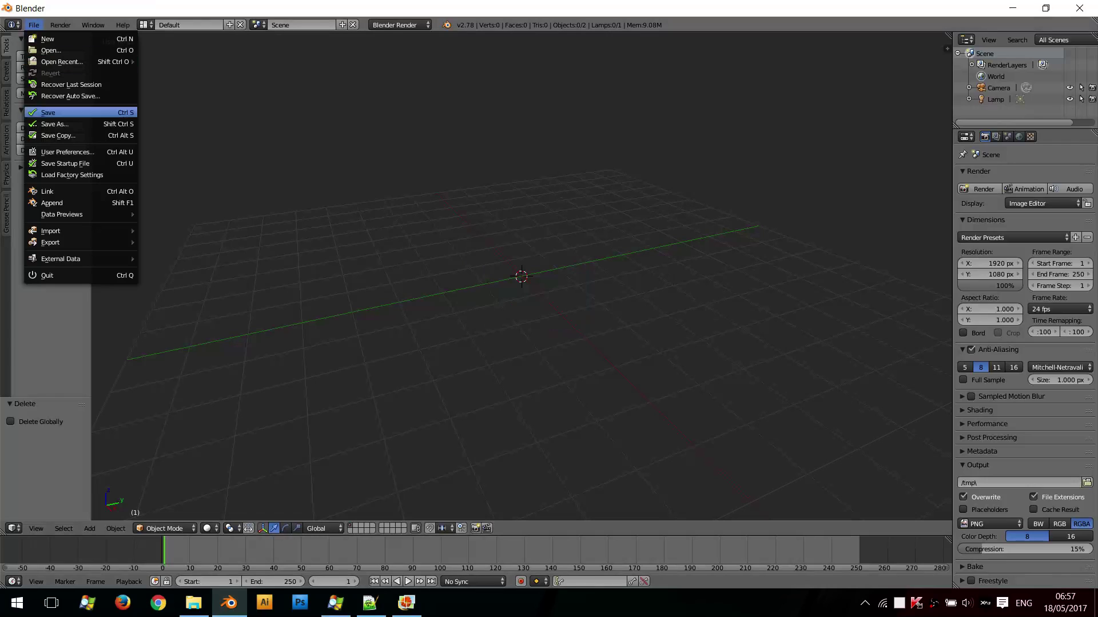
mouse_move(57, 231)
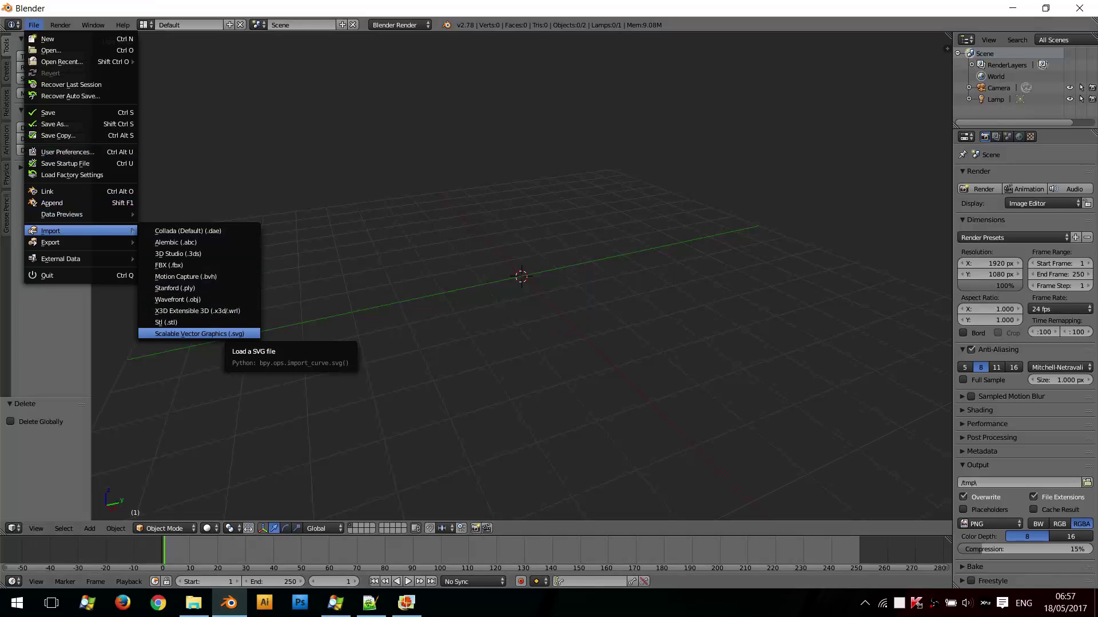
left_click(217, 333)
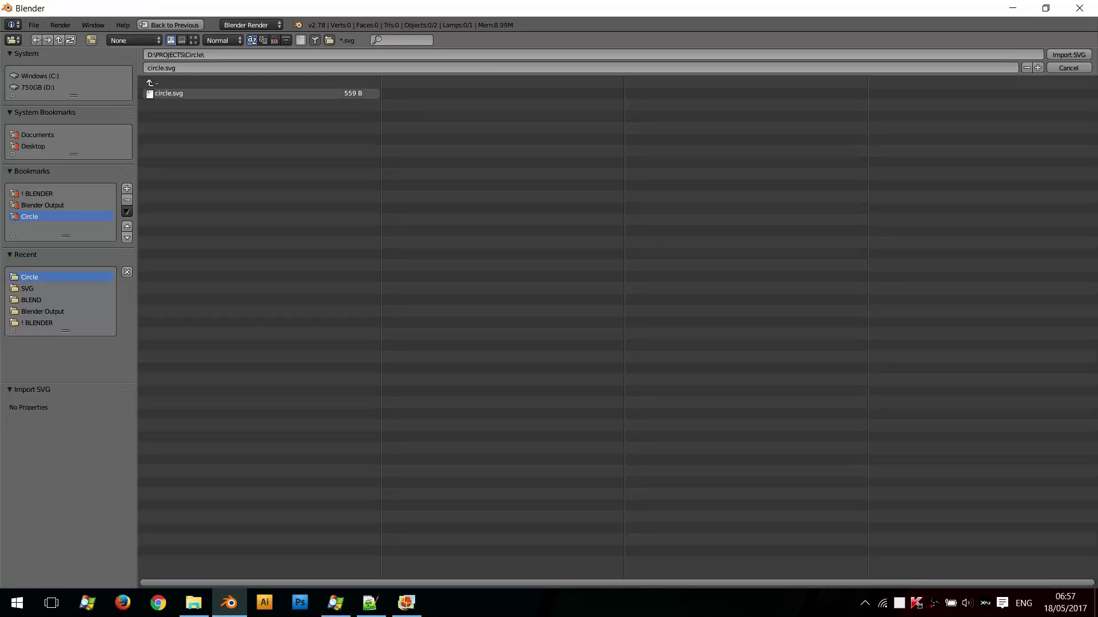
double_click(168, 93)
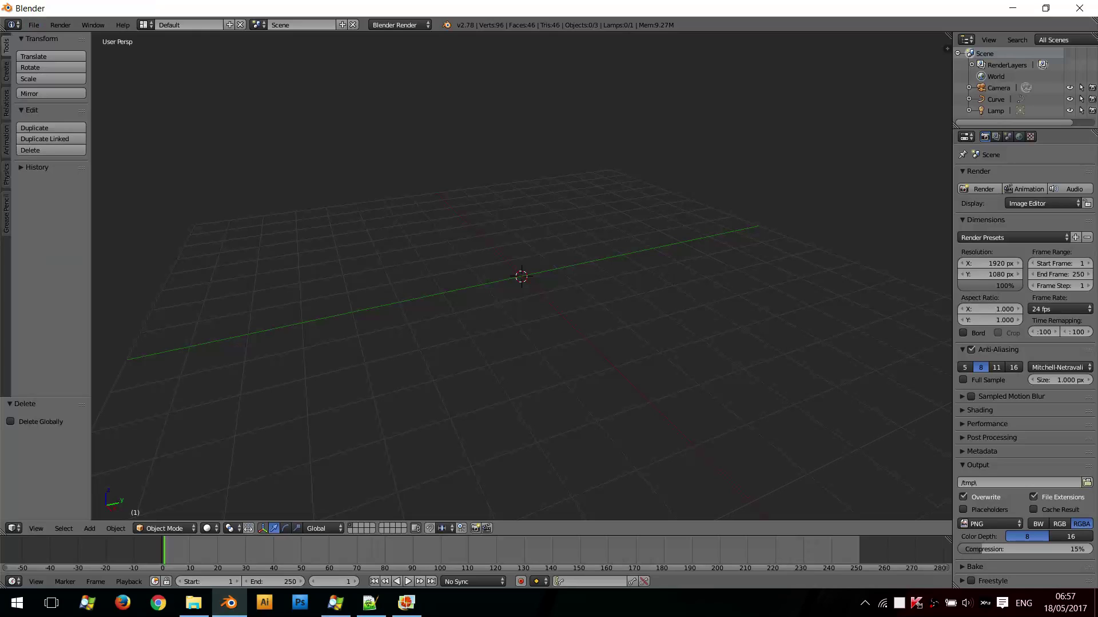
- Select the imported circle curve and enlarge it in three passes, by factors of about 13.7, 5.7 and 2.2
middle_click_drag(521, 276, 521, 349)
scroll(521, 276, "up", 20)
right_click(505, 319)
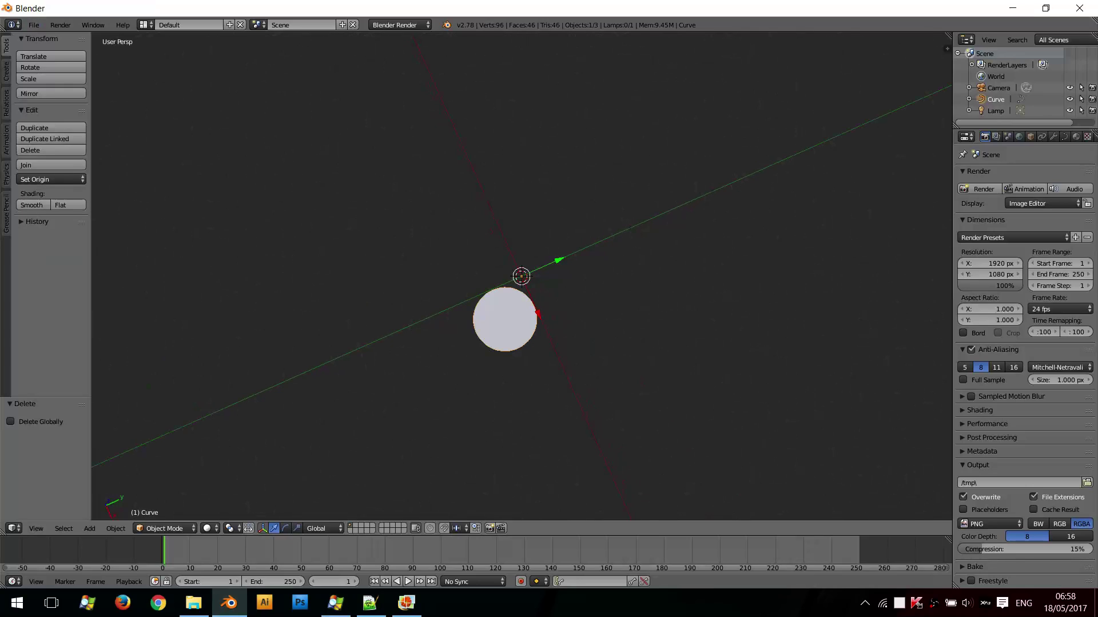
scroll(520, 276, "down", 16)
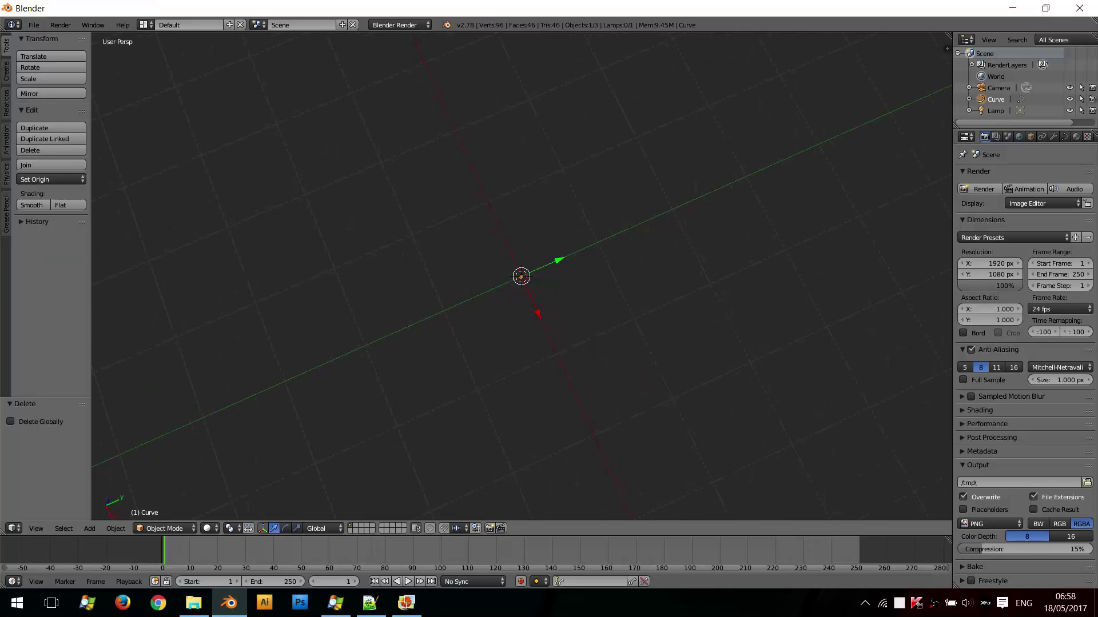
key("s")
left_click(421, 490)
scroll(506, 317, "down", 5)
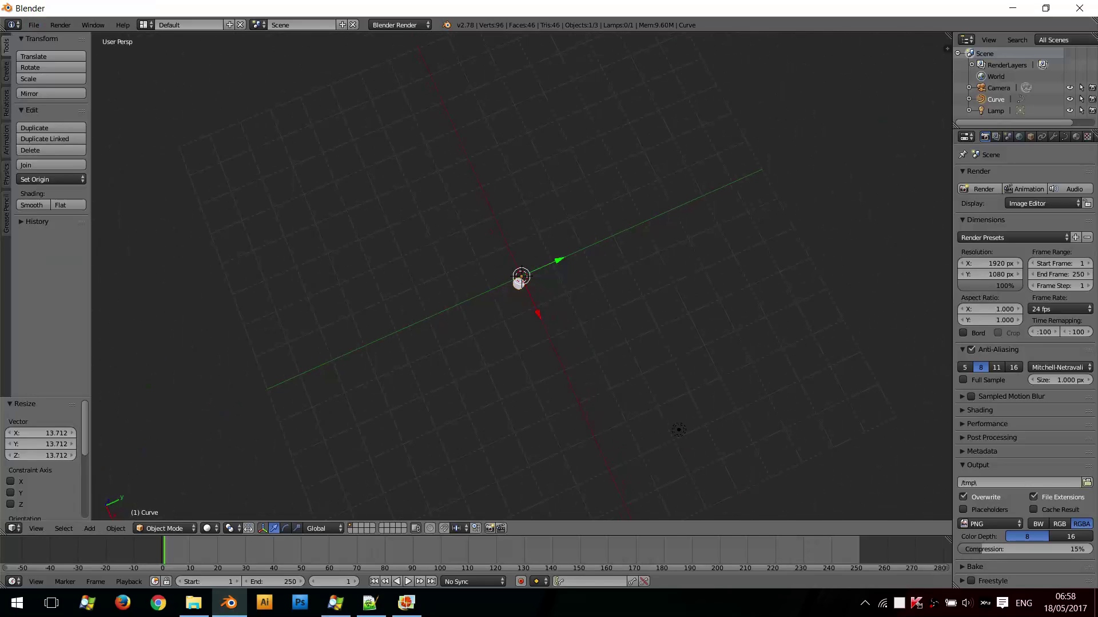
key("s")
left_click(433, 510)
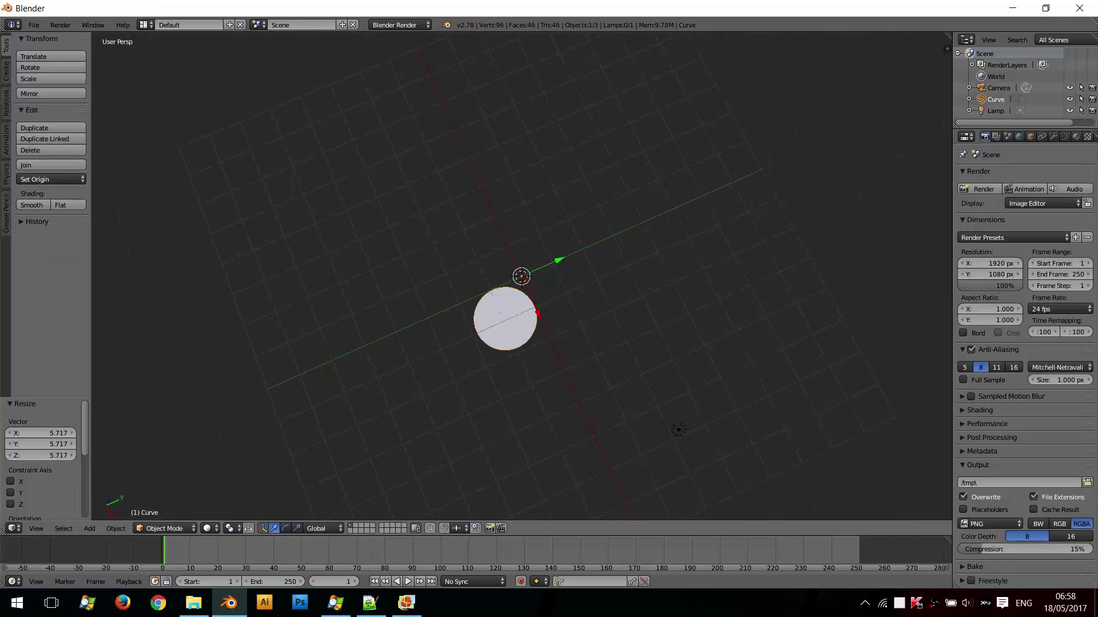
key("s")
left_click(466, 408)
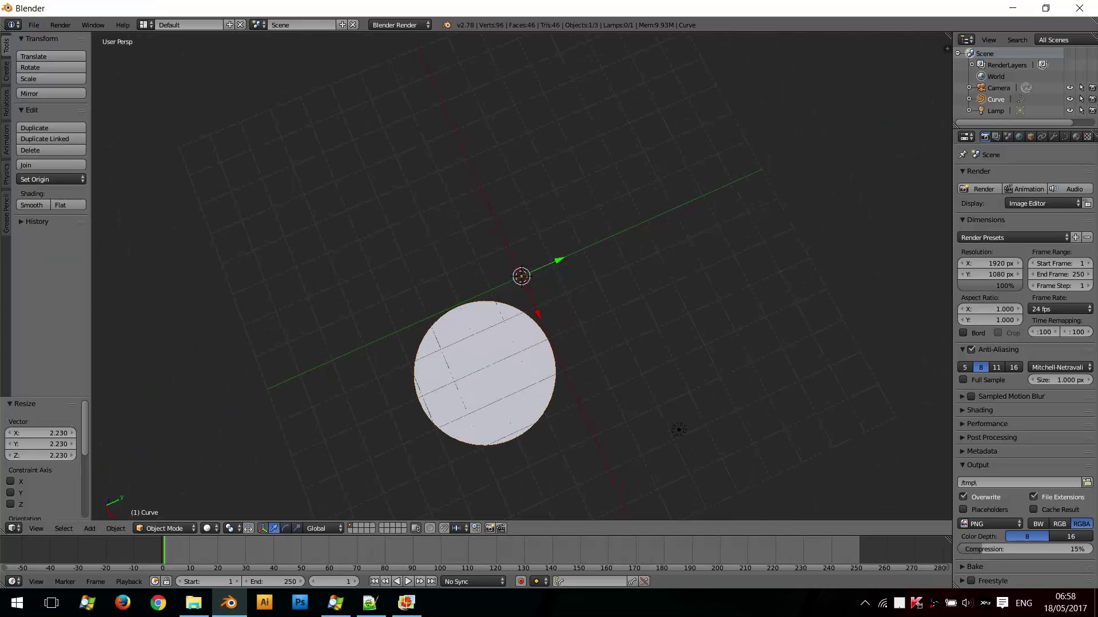
- Examine the circle curve's control points and handles in Edit Mode, and return to Object Mode
middle_click_drag(467, 407, 464, 377)
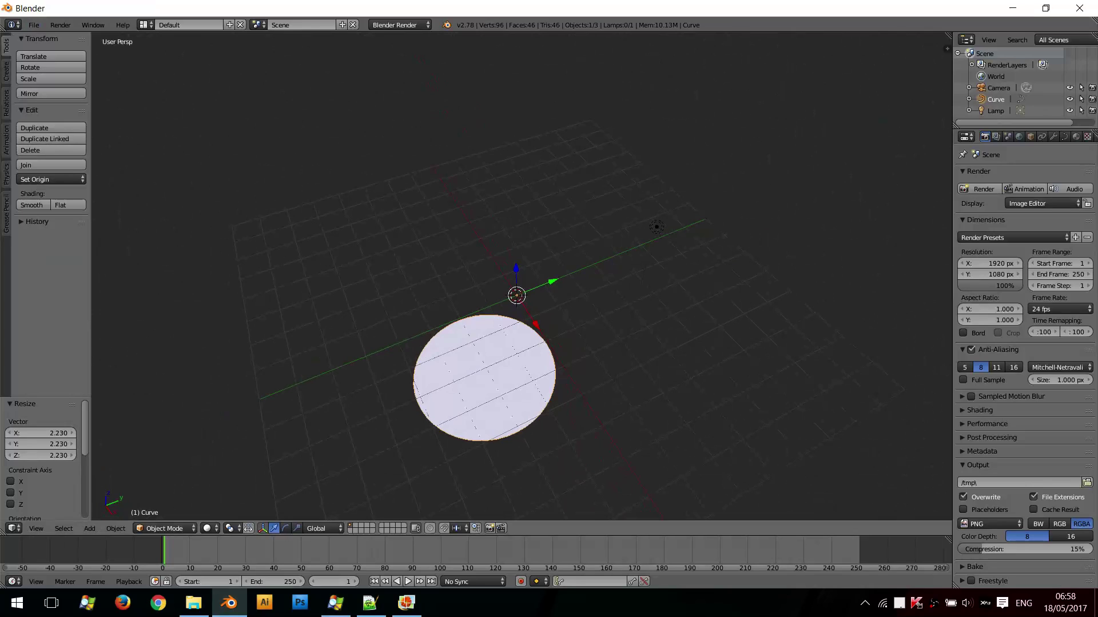
key("Tab")
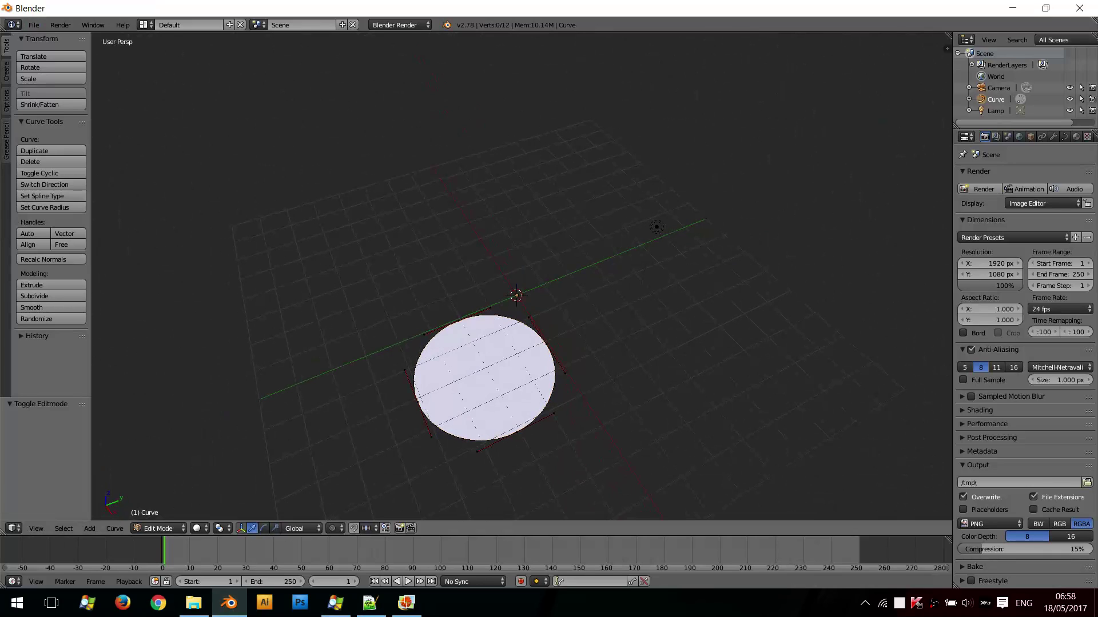
middle_click_drag(516, 343, 474, 366)
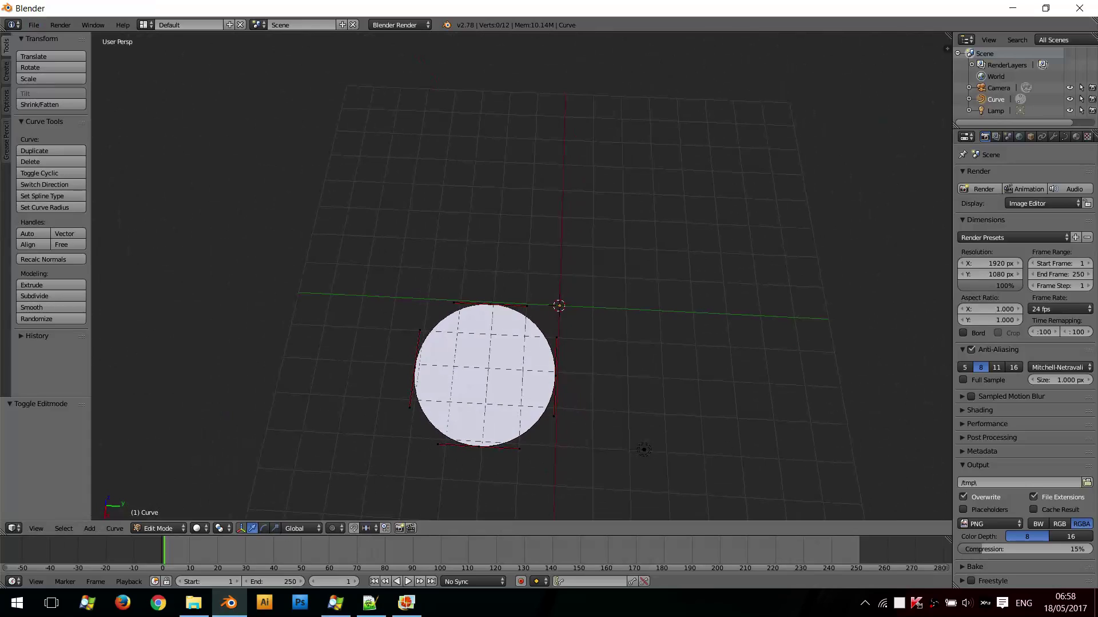
key("Tab")
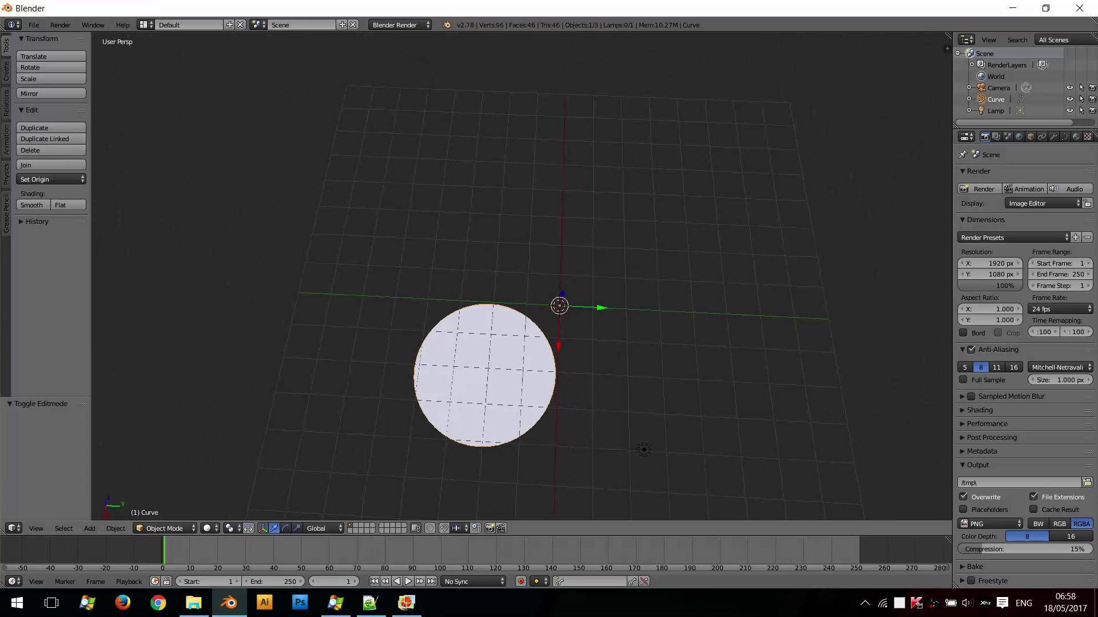
- Convert the circle curve to a mesh using Mesh from Curve/Meta/Surf/Text
left_click(116, 528)
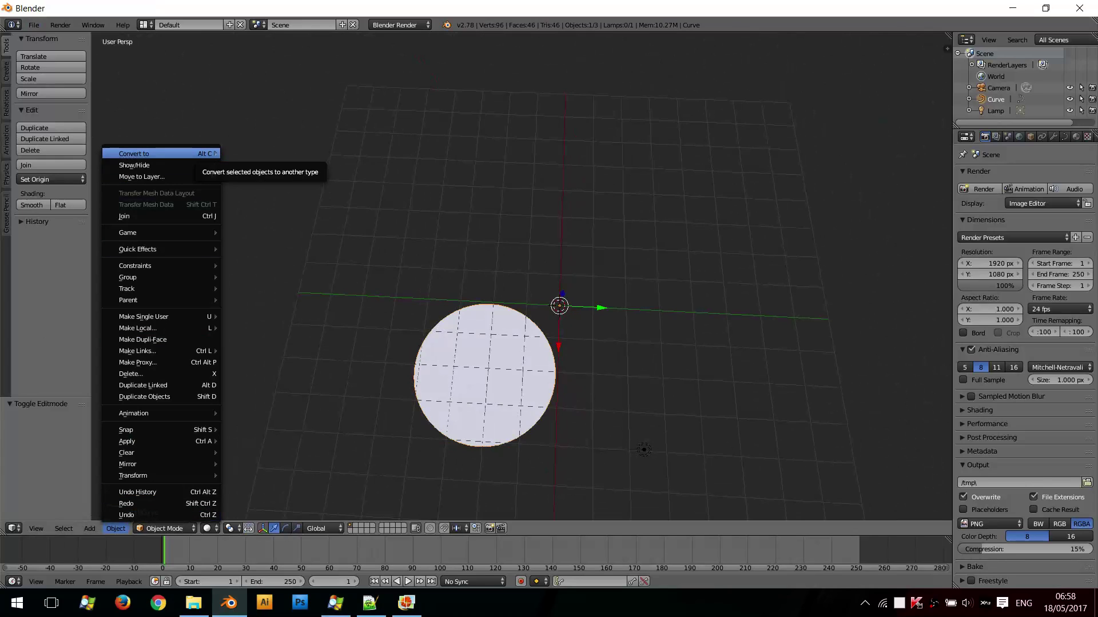
mouse_move(215, 153)
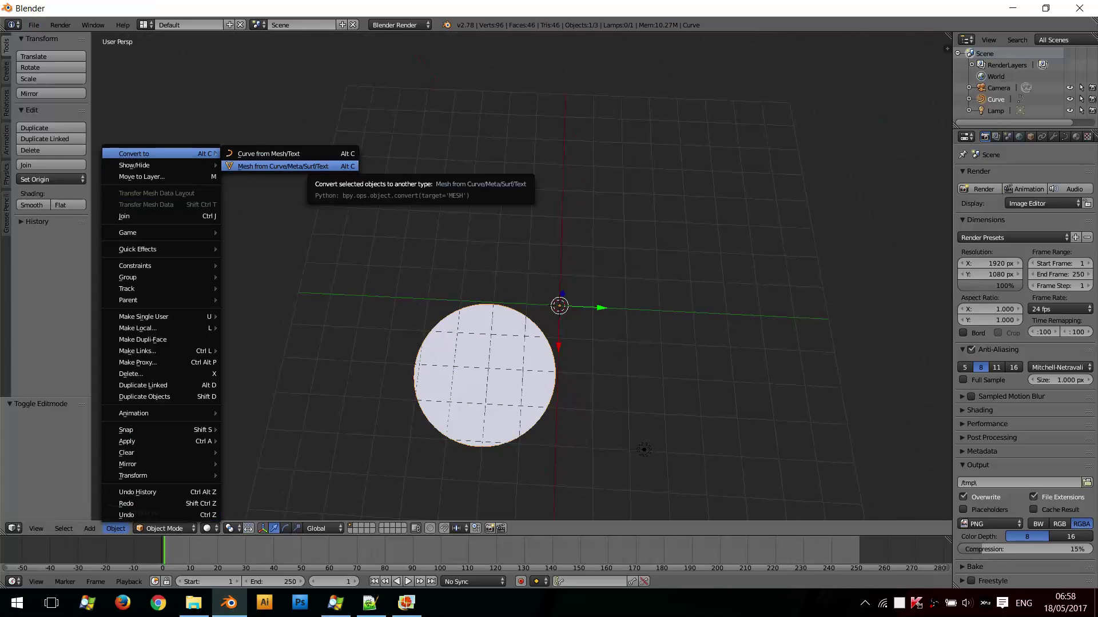
left_click(307, 166)
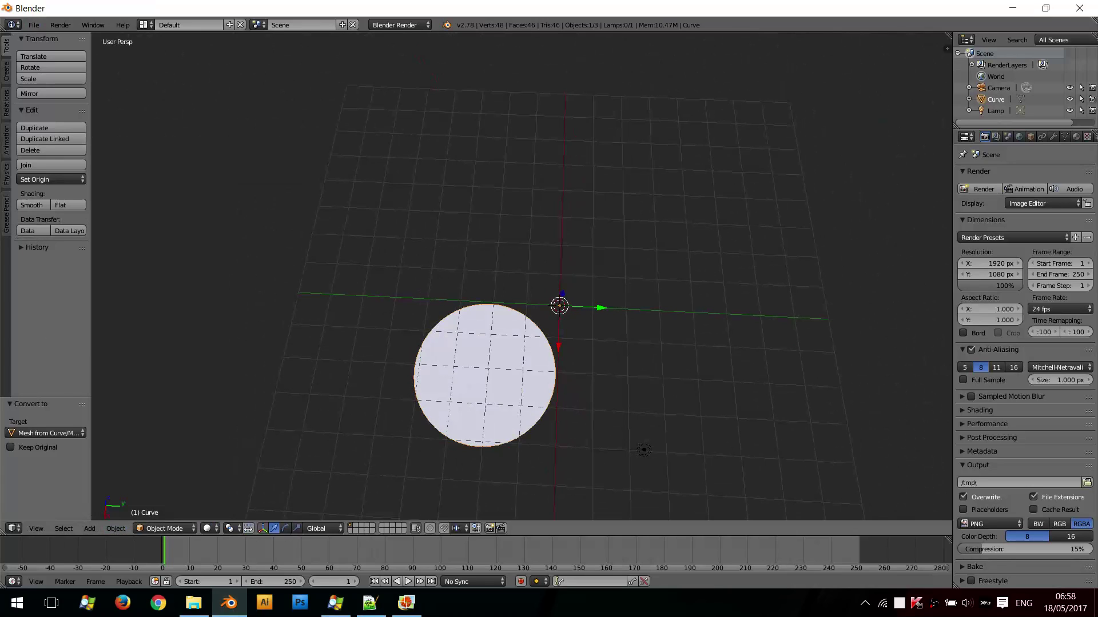
- Examine the converted circle's vertices and triangulated faces in Edit Mode, and return to Object Mode
middle_click_drag(307, 166, 320, 153)
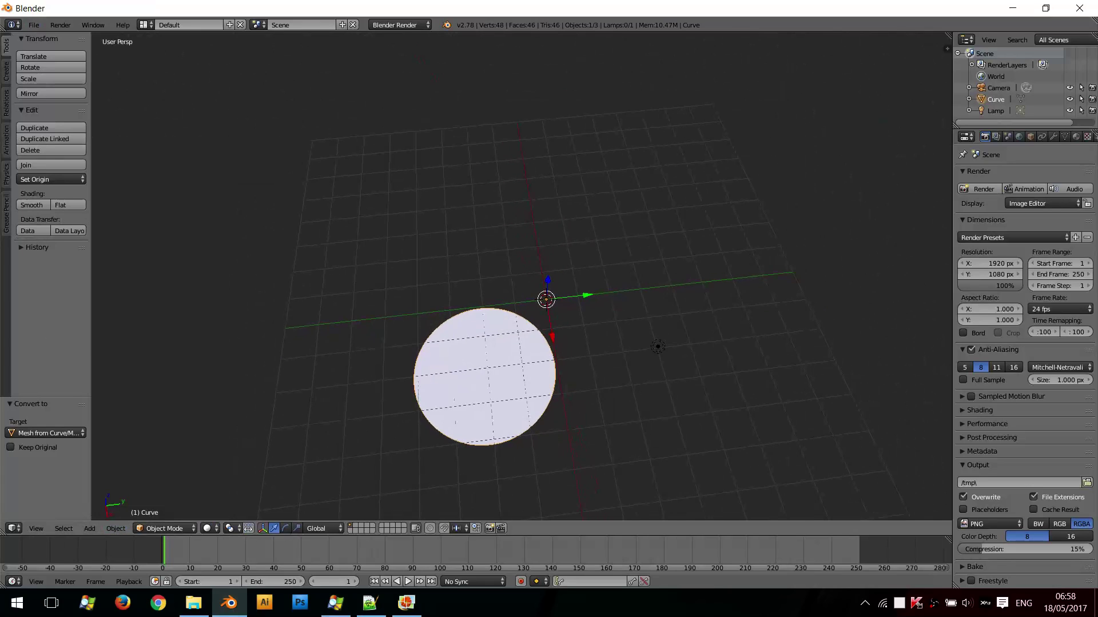
key("Tab")
scroll(522, 276, "up", 3)
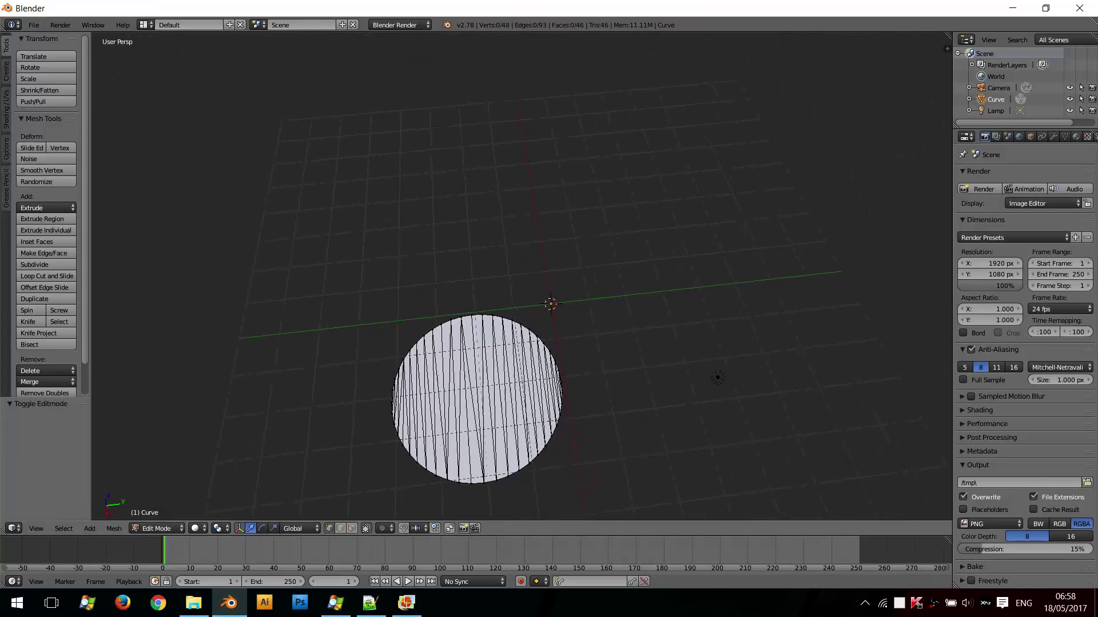
middle_click_drag(549, 320, 573, 193, "shift")
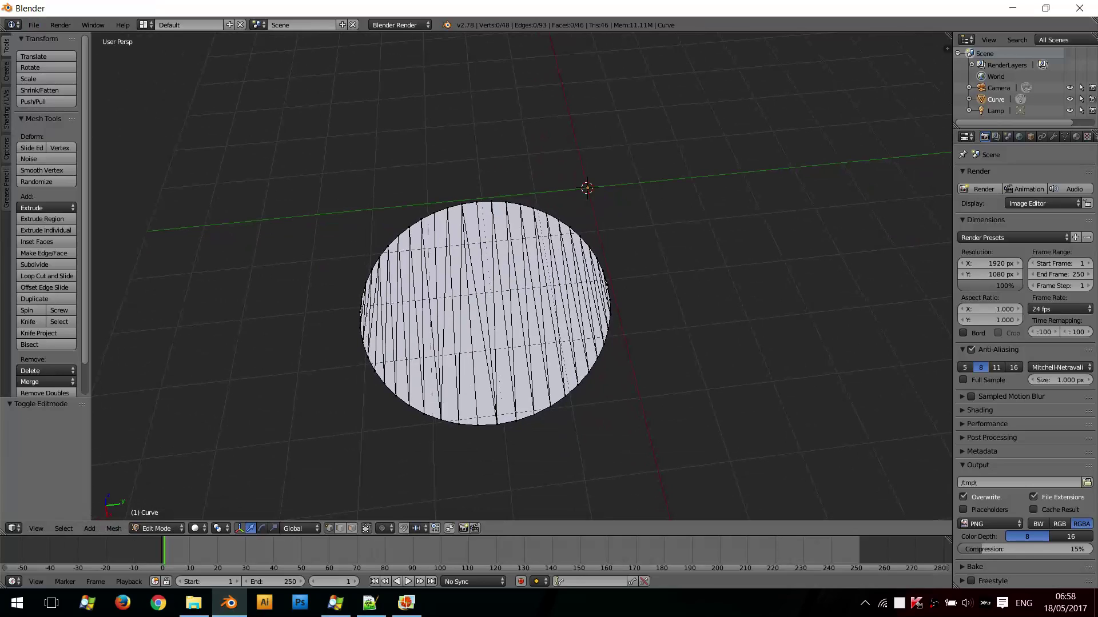
key("Tab")
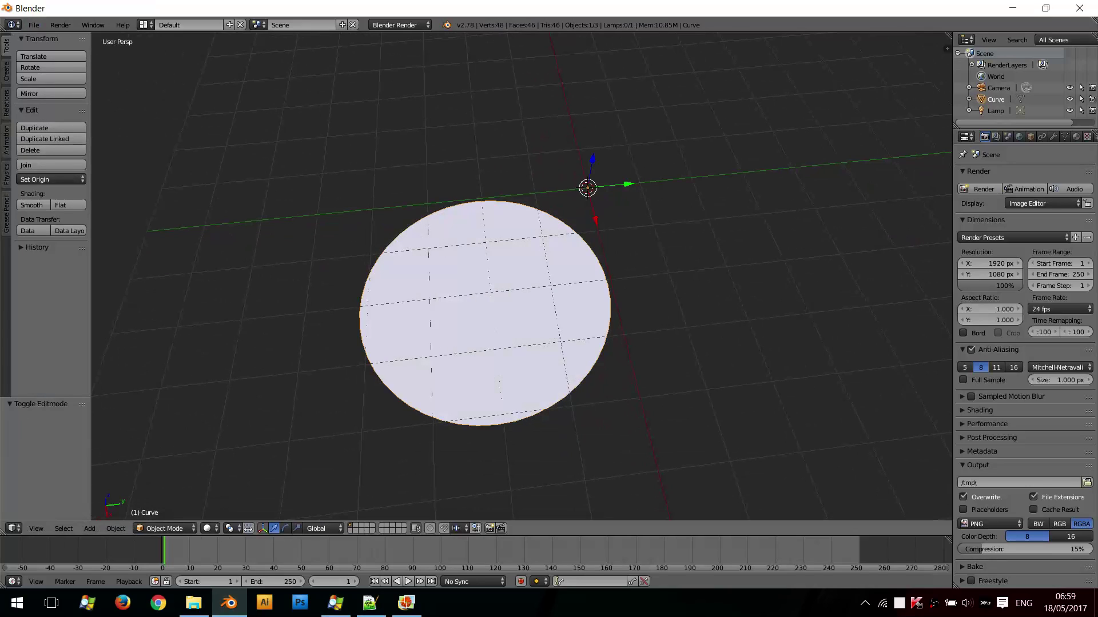
scroll(521, 276, "down", 3)
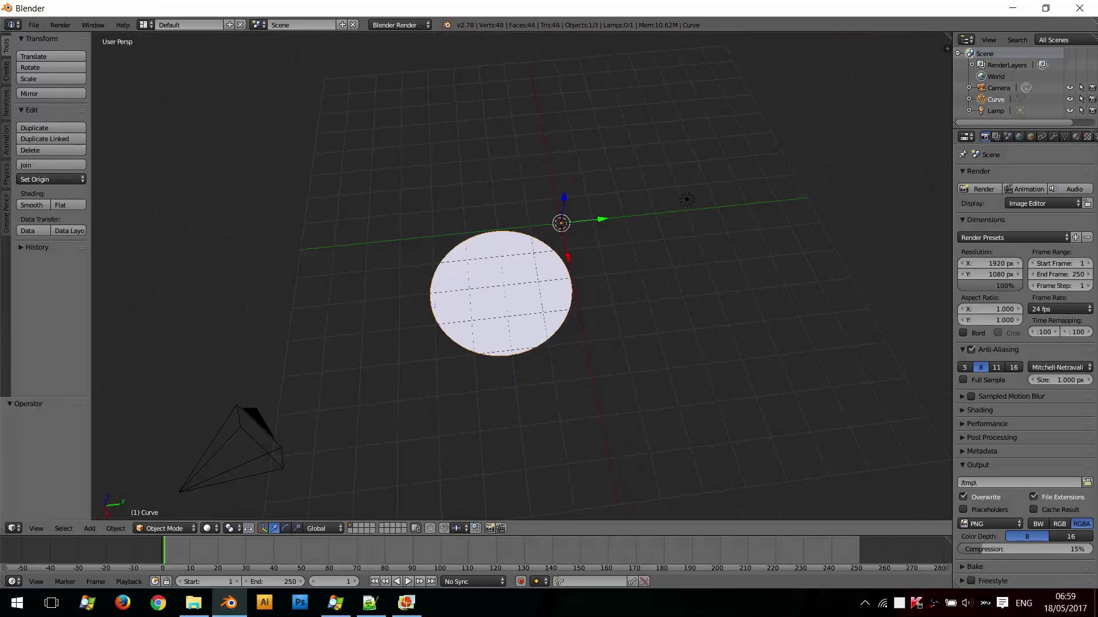
key("Tab")
key("Tab")
- Undo the mesh conversion of the circle while keeping its last enlargement
key("ctrl+z")
key("ctrl+z")
key("ctrl+z")
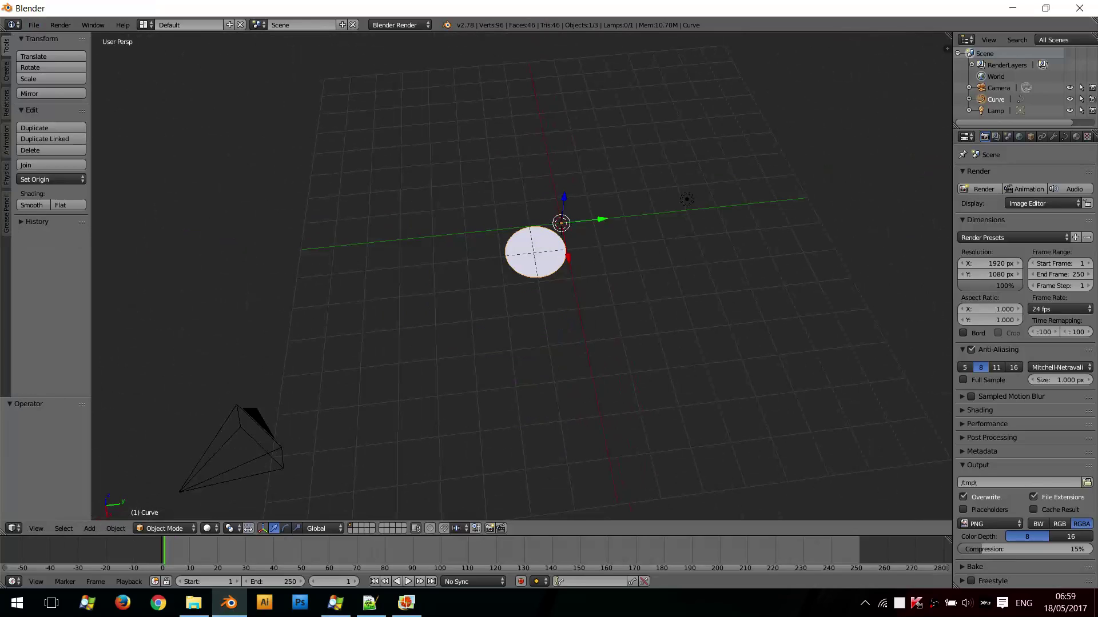
key("ctrl+z")
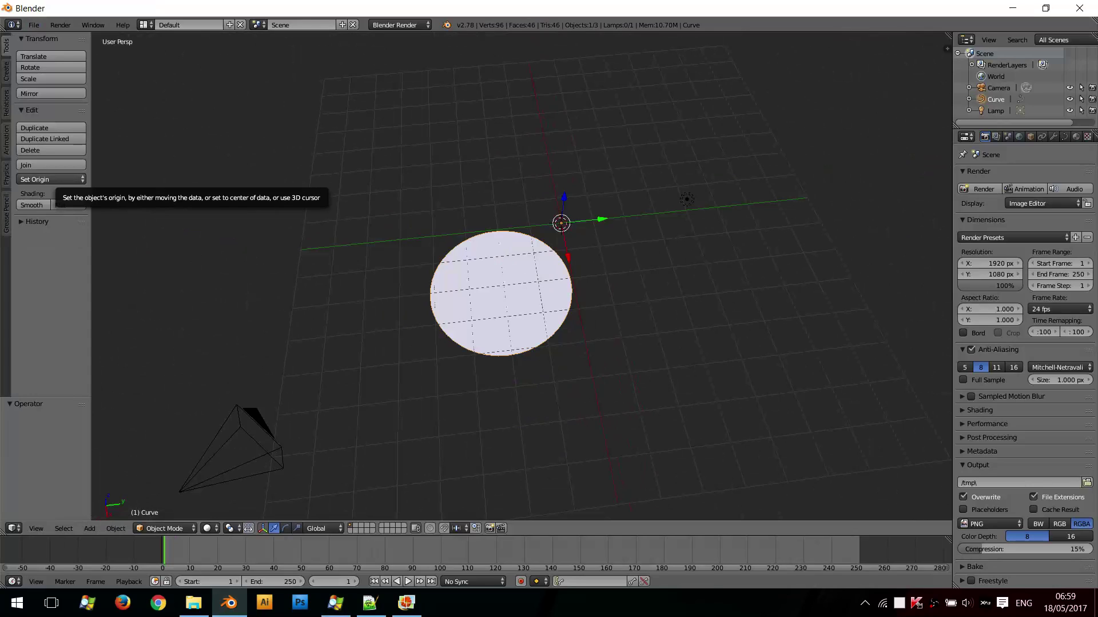
- Center the circle curve on its origin with Set Origin, Geometry to Origin
left_click(51, 179)
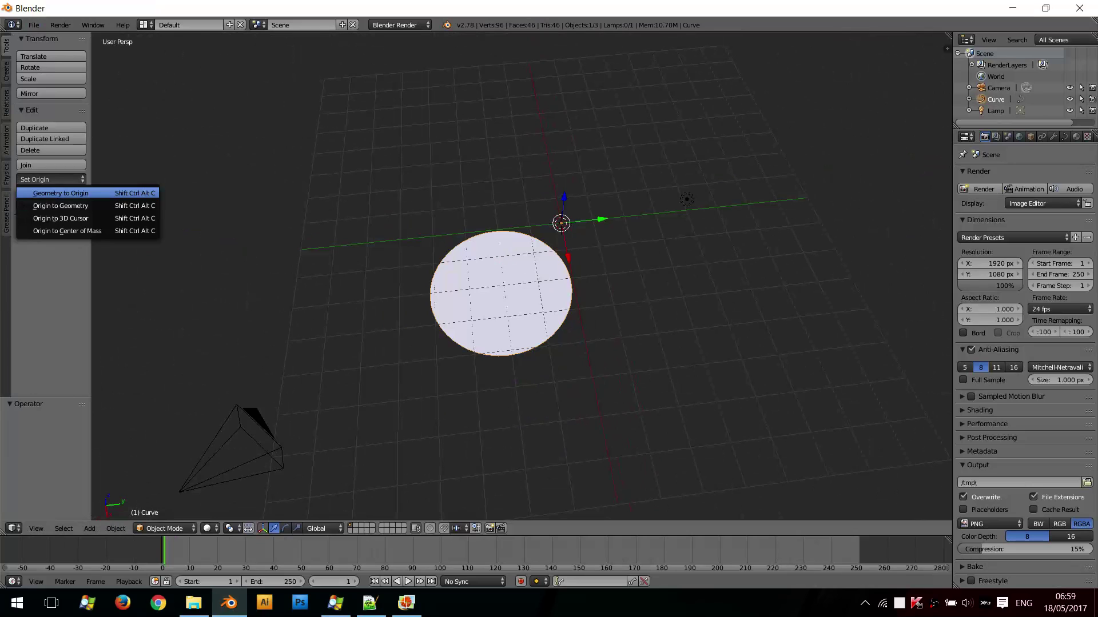
left_click(60, 193)
middle_click_drag(521, 277, 490, 307)
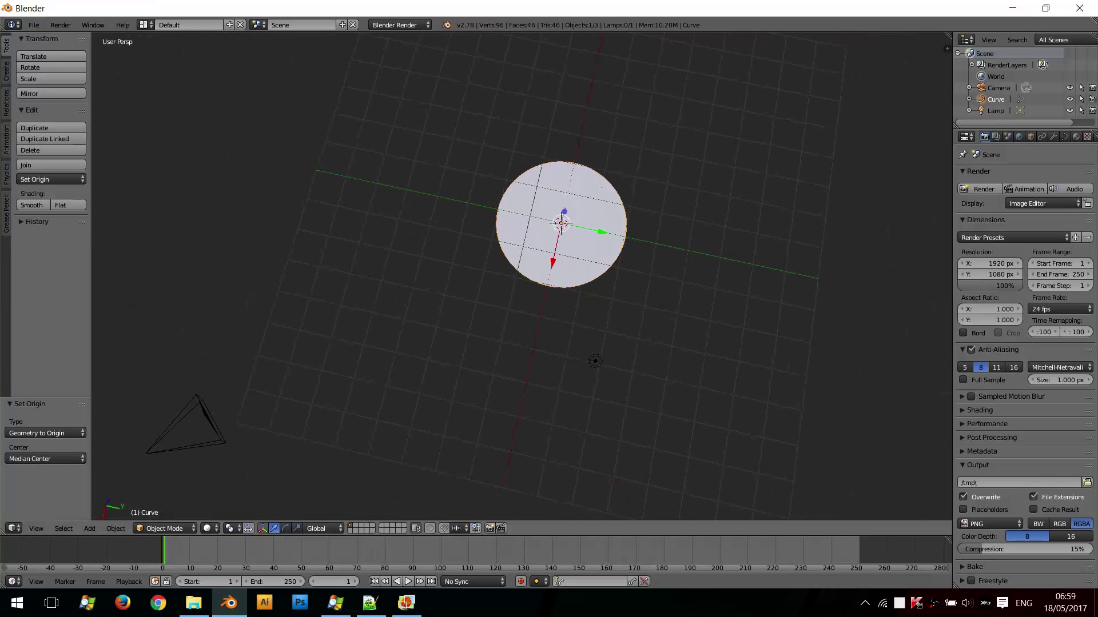
scroll(521, 276, "up", 1)
middle_click_drag(628, 399, 832, 314)
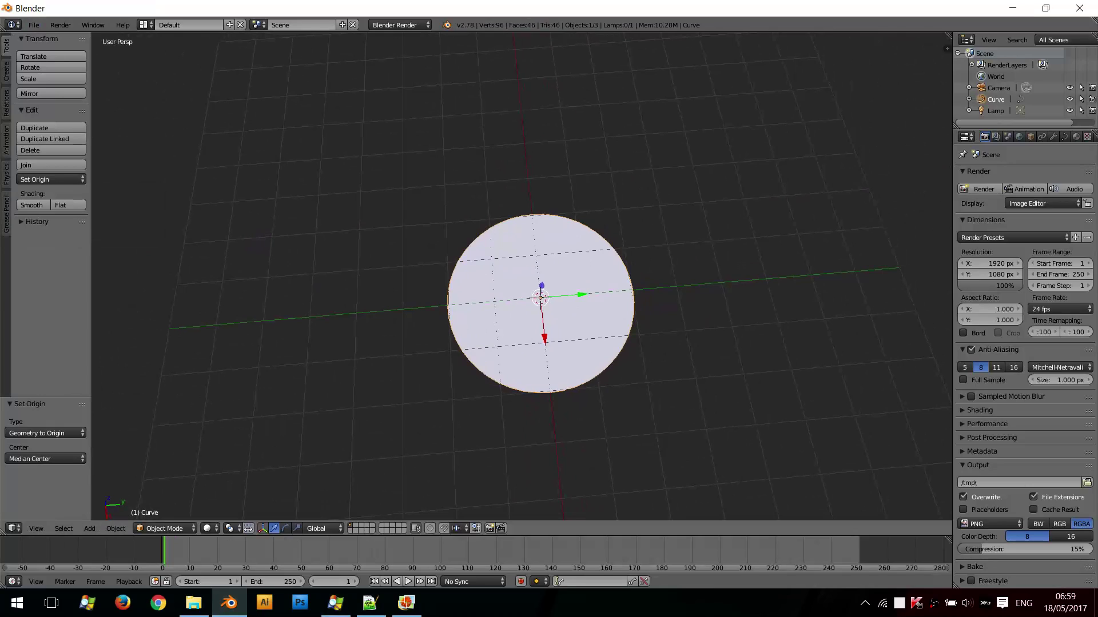
- Enter Edit Mode on the circle curve and add a Bezier circle of radius 1 at its center
key("Tab")
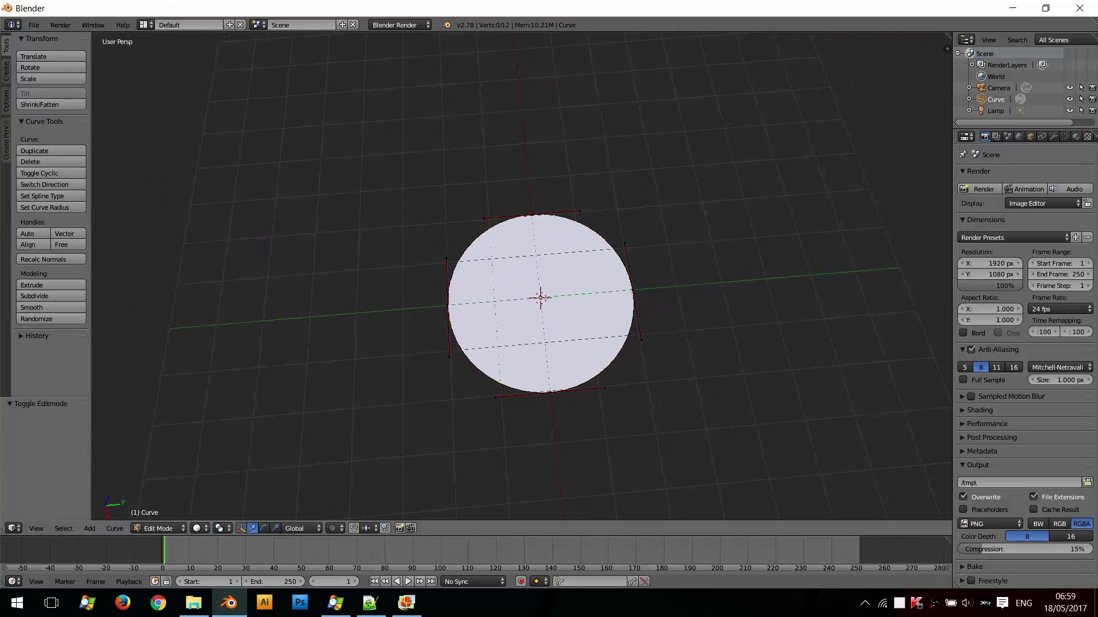
key("shift+a")
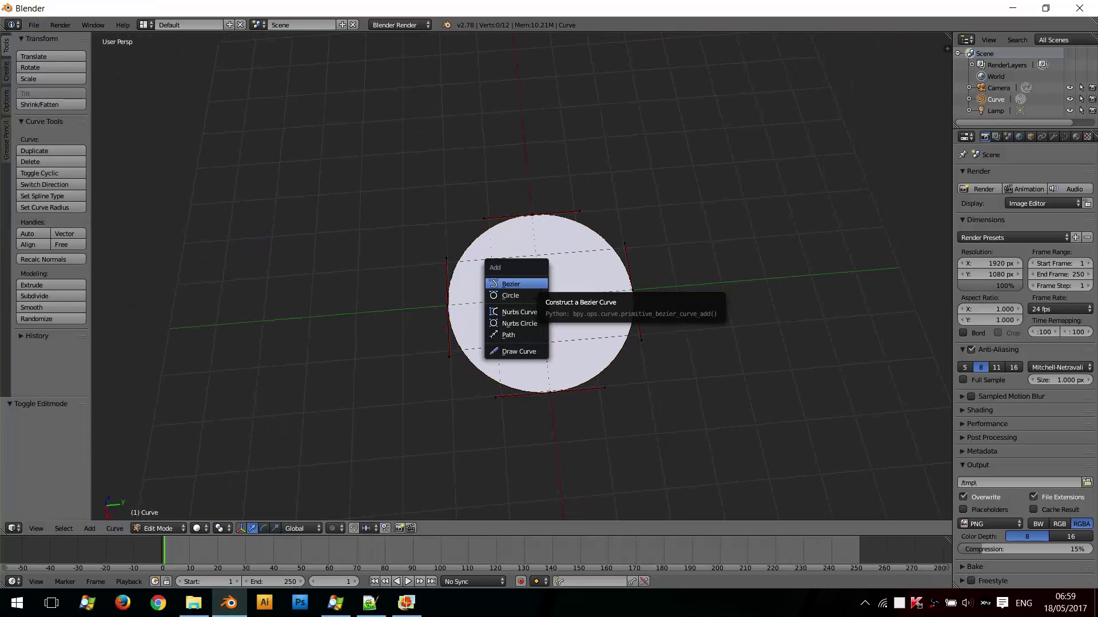
left_click(518, 293)
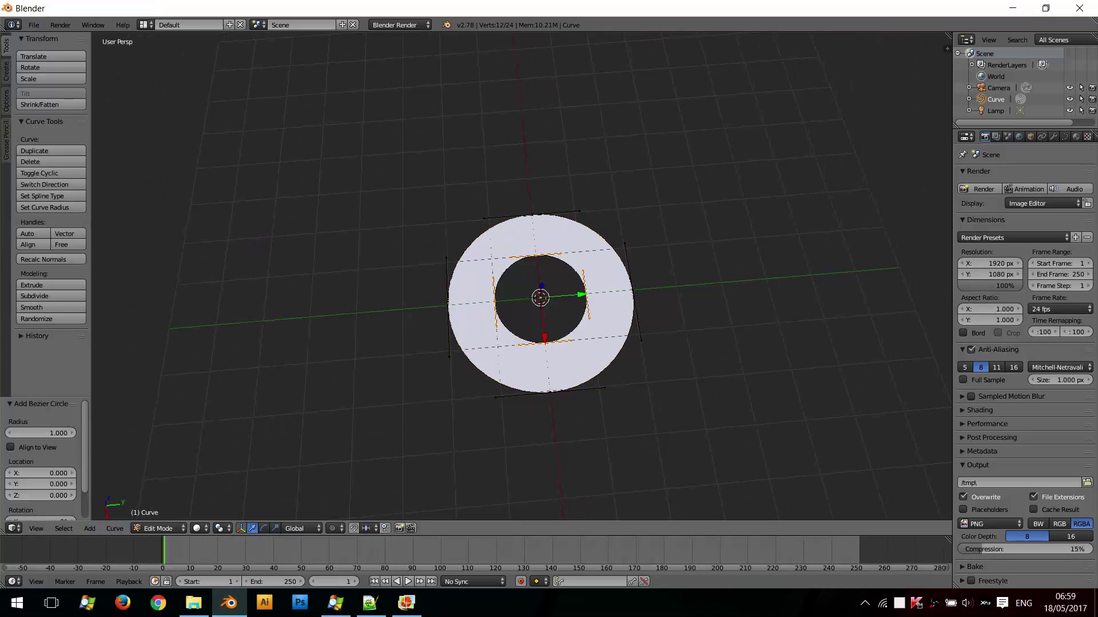
- Return to Object Mode and convert the ring-shaped curve to a mesh
key("Tab")
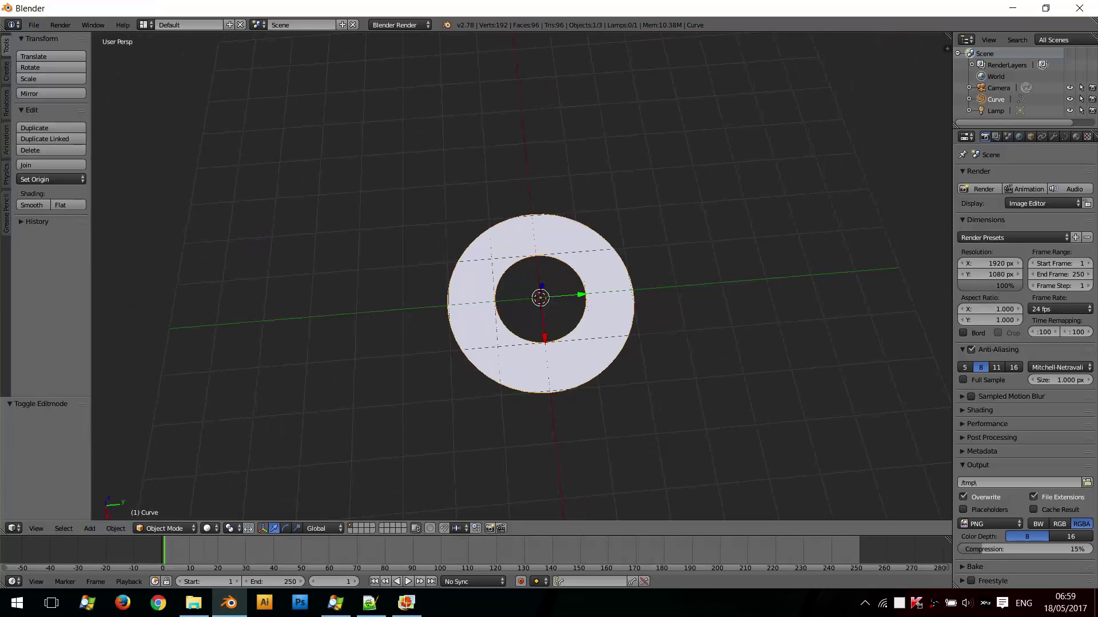
left_click(116, 529)
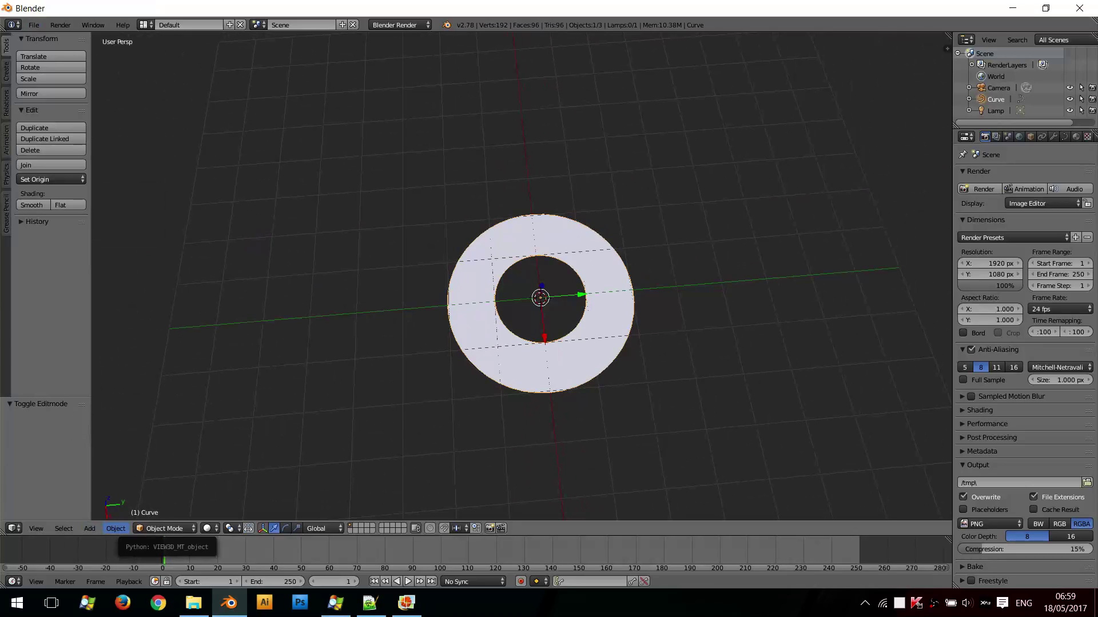
left_click(115, 528)
mouse_move(149, 154)
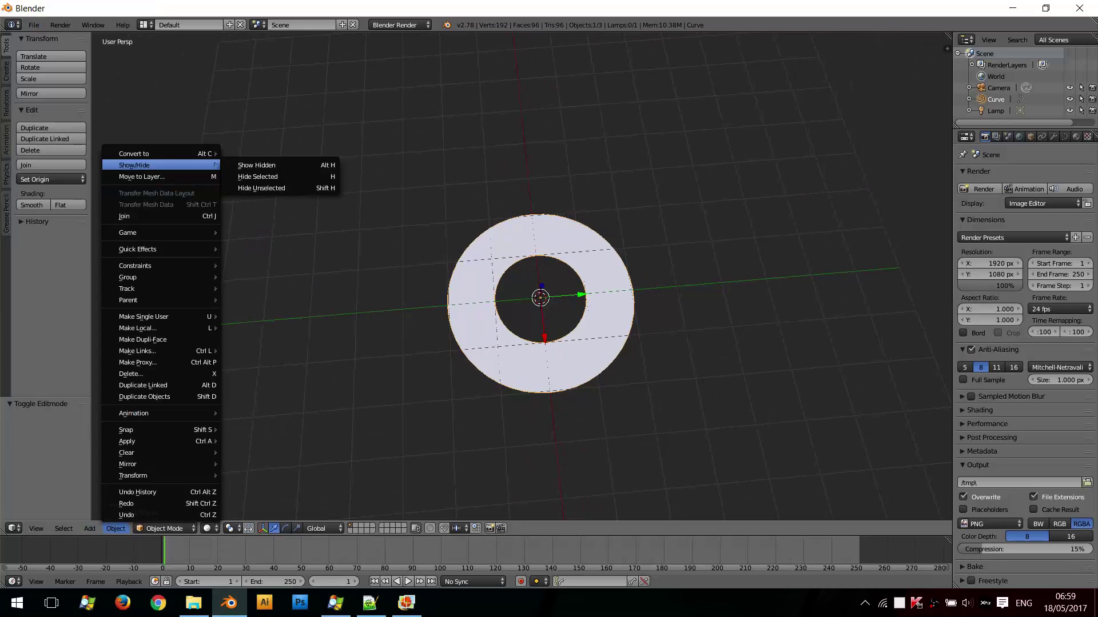
left_click(283, 166)
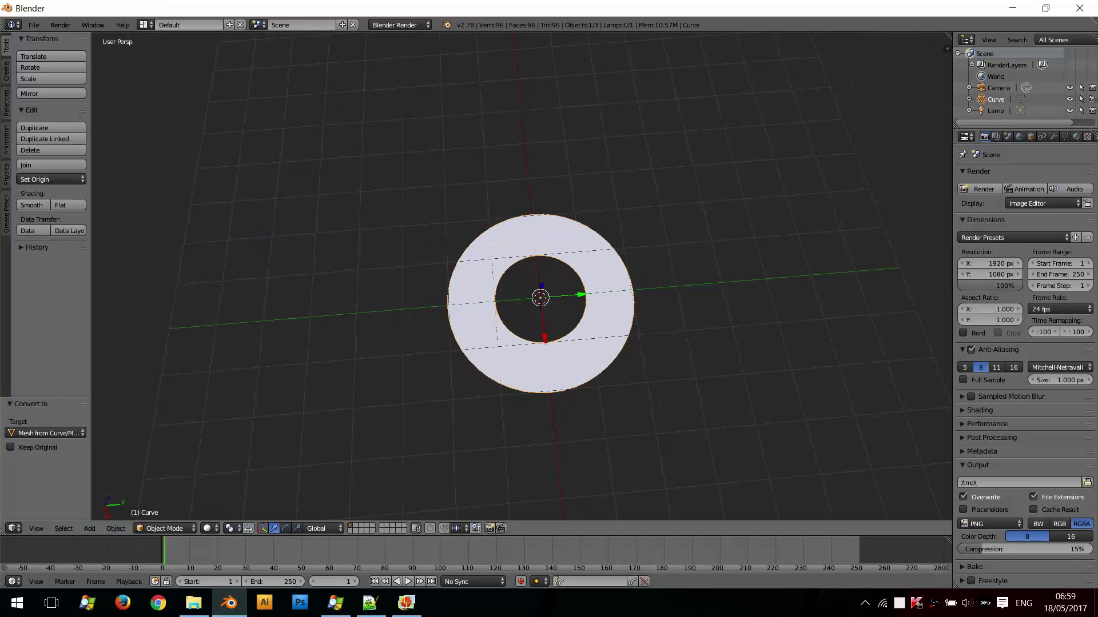
- Examine the ring mesh's faces and outer-edge vertices in Edit Mode, and return to Object Mode
key("Tab")
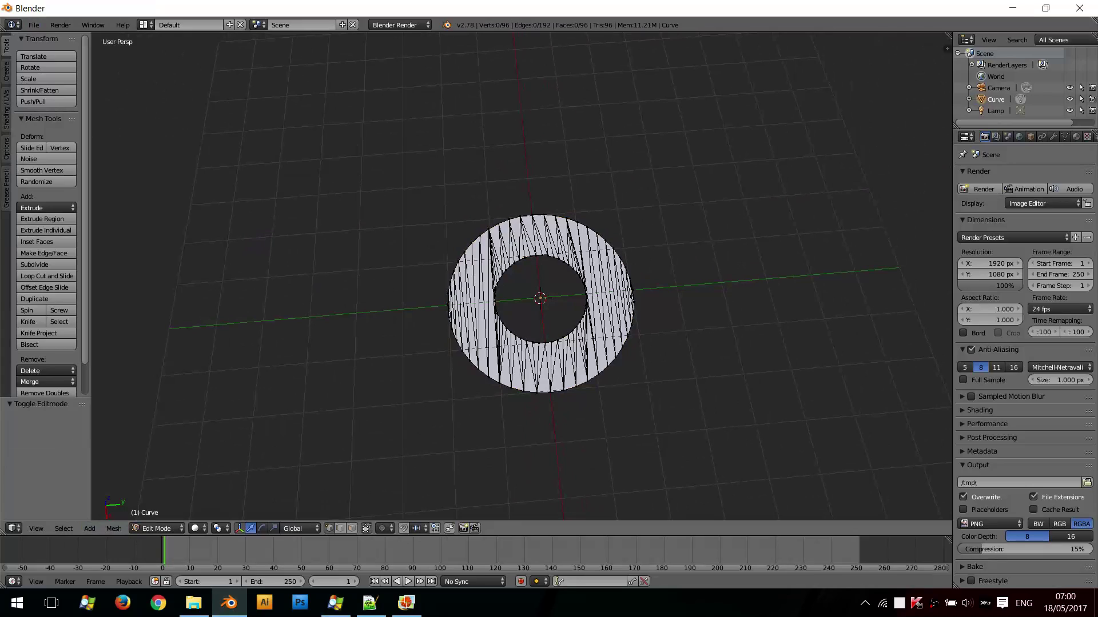
right_click(576, 386, "alt")
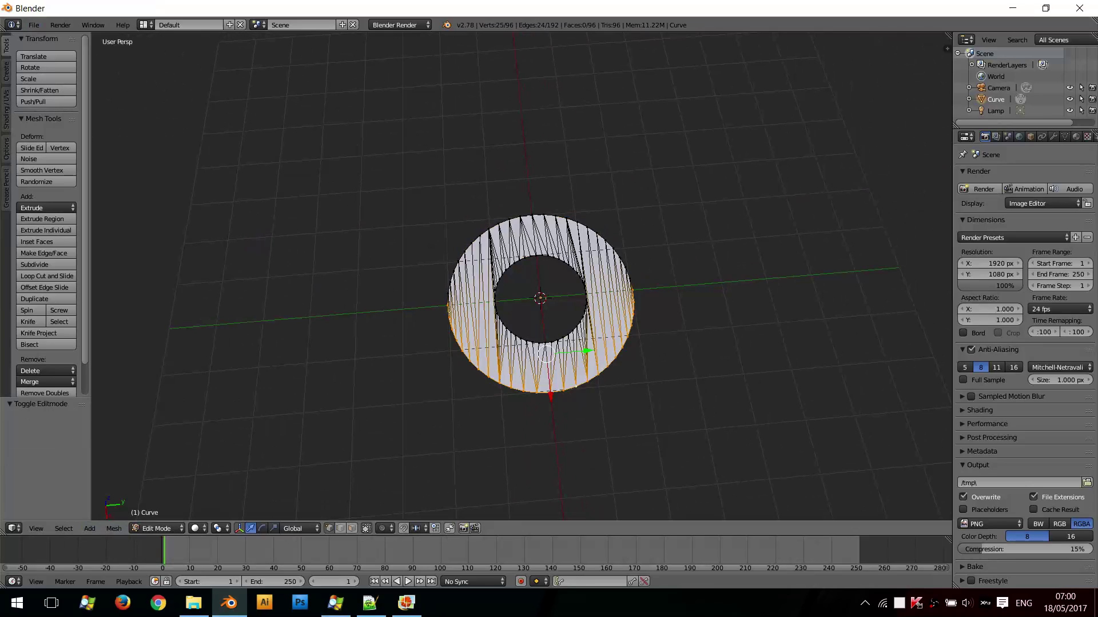
key("Tab")
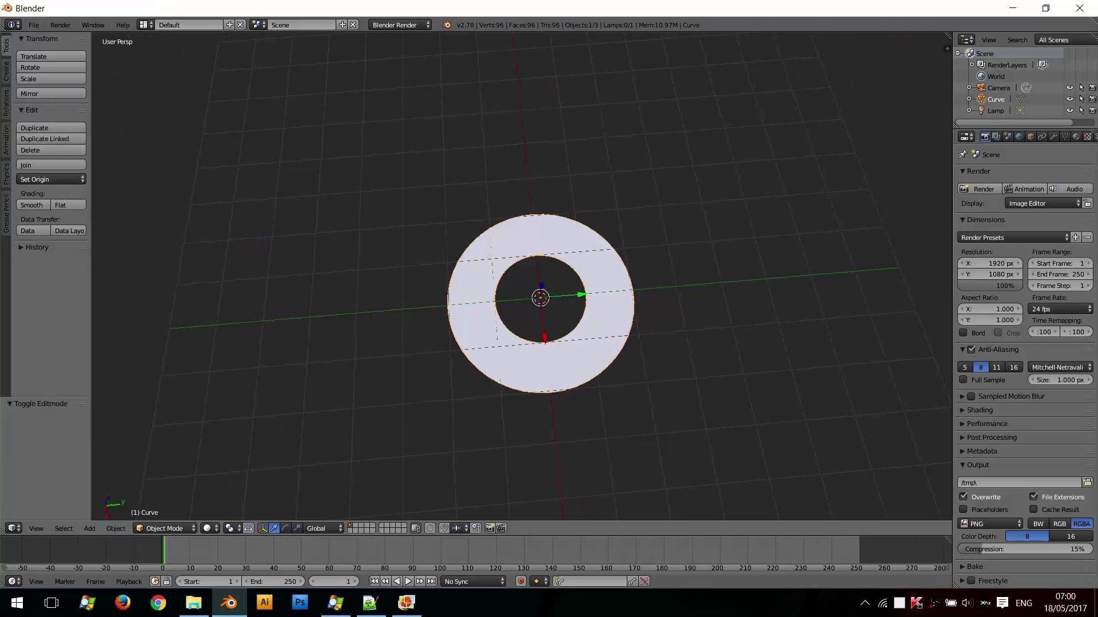
- Undo the ring's mesh conversion and the added inner circle, keeping the circle curve centered on its origin
key("ctrl+z")
key("ctrl+z")
key("ctrl+z")
key("ctrl+z")
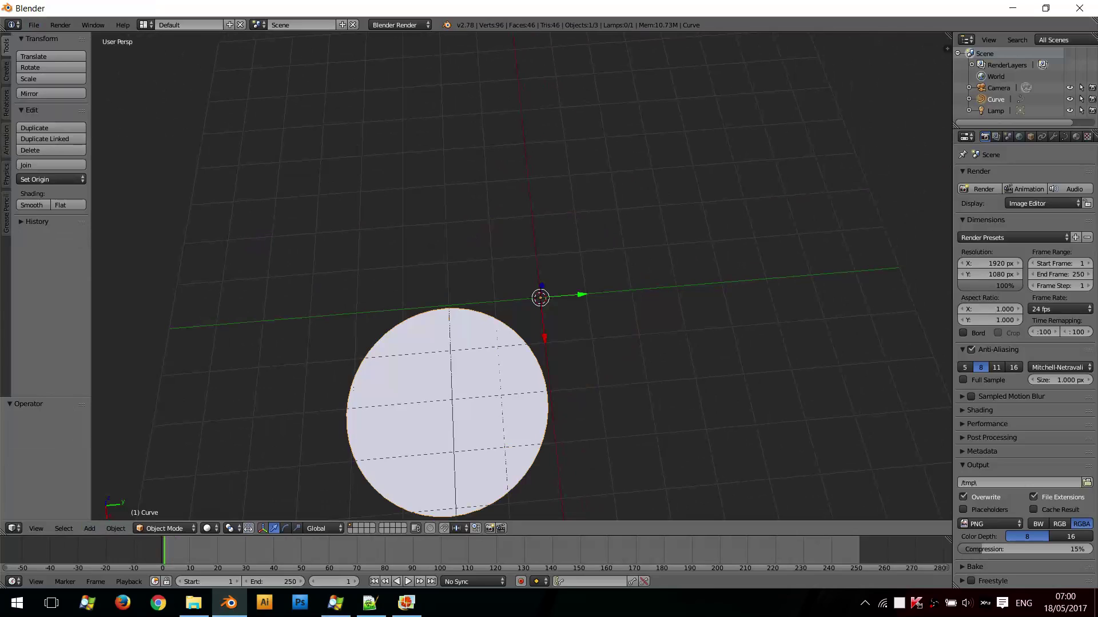
key("ctrl+z")
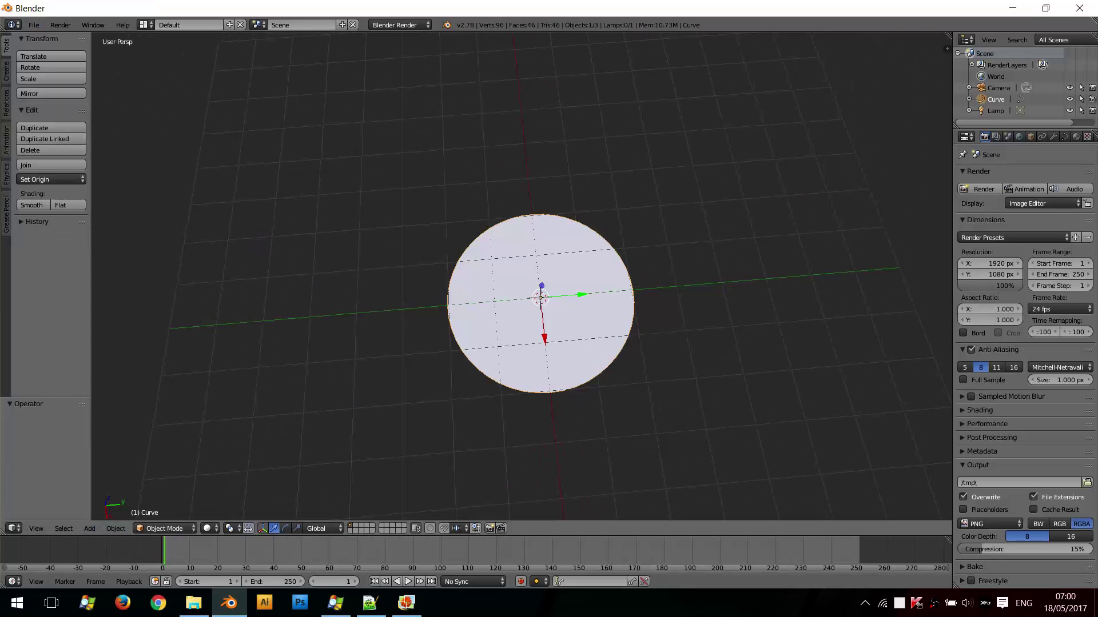
- Convert the centered, filled circle curve to a mesh
left_click(116, 528)
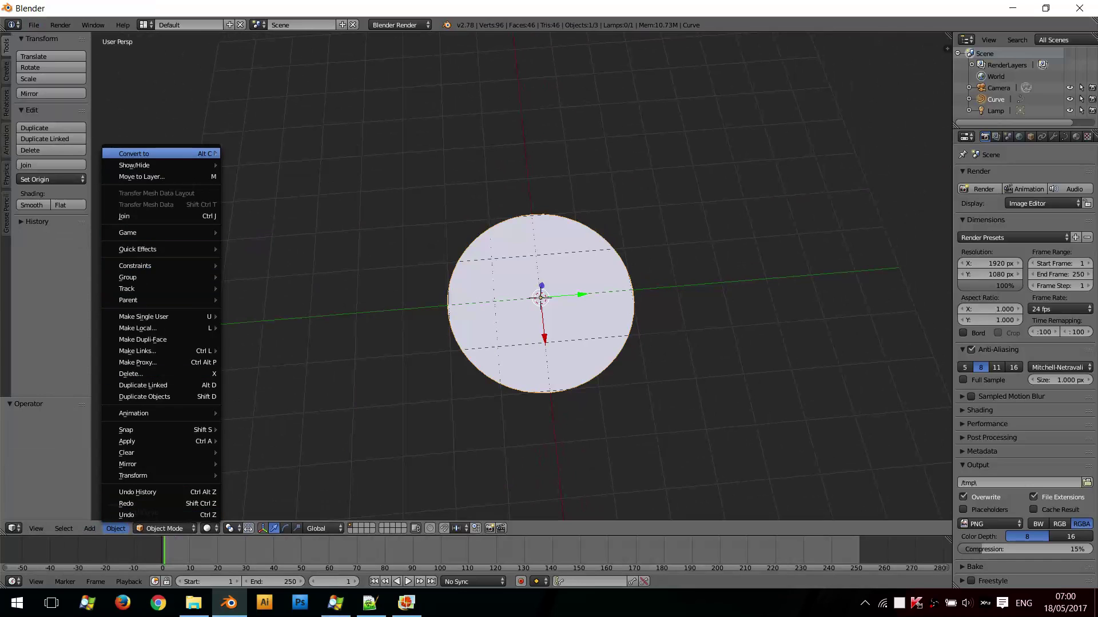
mouse_move(123, 152)
left_click(297, 165)
- Extrude the entire circle mesh upward by about 1.67 in Edit Mode to form a cylinder
middle_click_drag(540, 320, 543, 273)
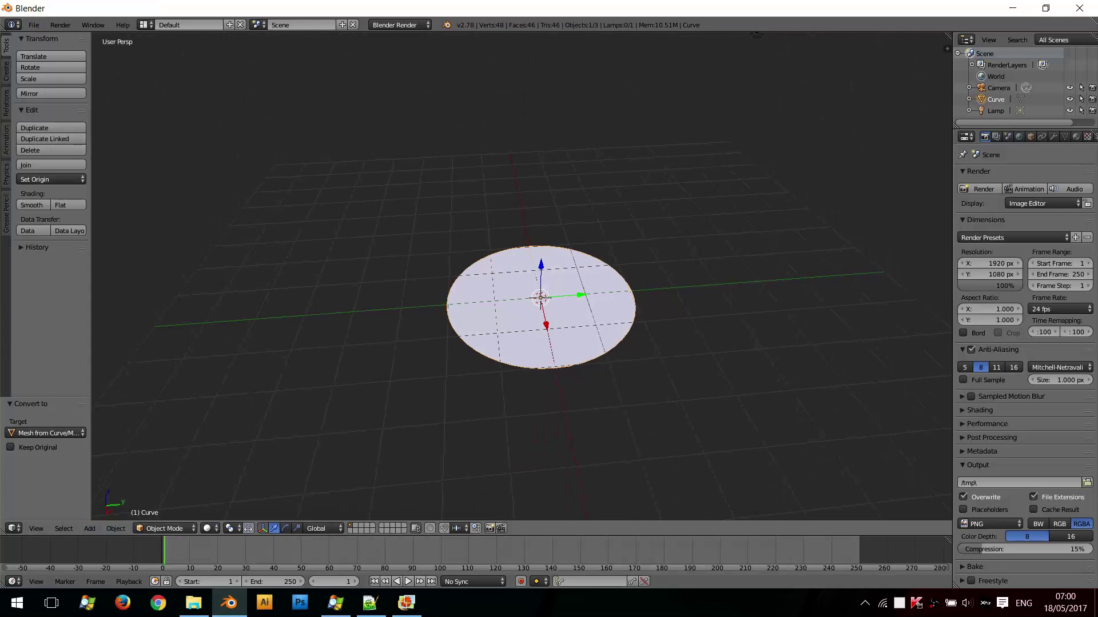
key("Tab")
key("a")
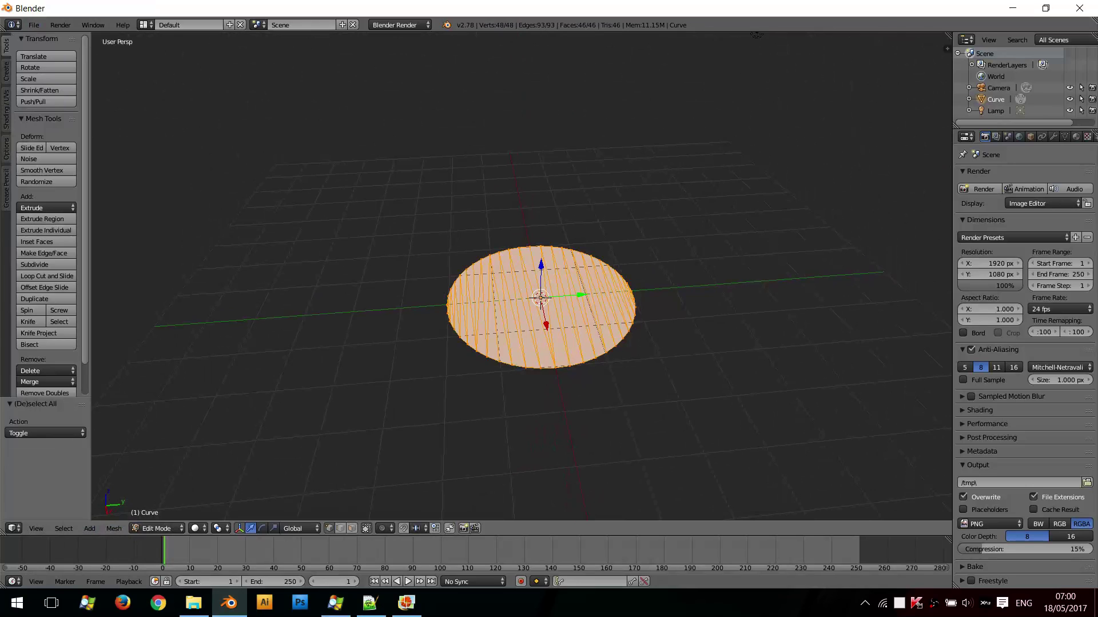
key("e")
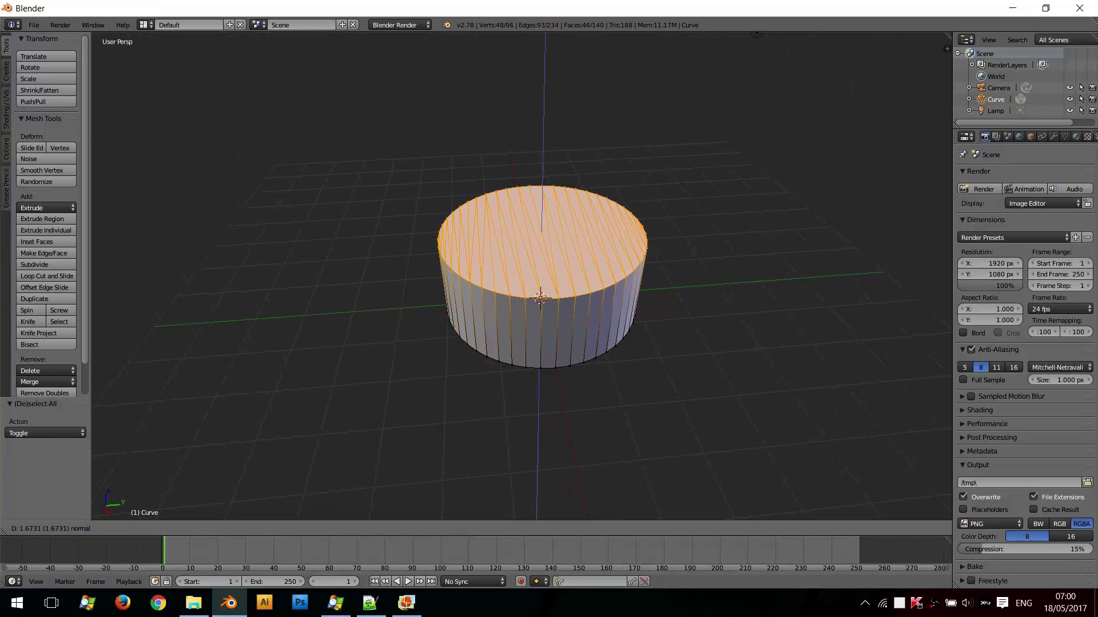
left_click(756, 34)
- Return to Object Mode and set the cylinder's dimensions to X 4, Y 4 and Z 2
key("n")
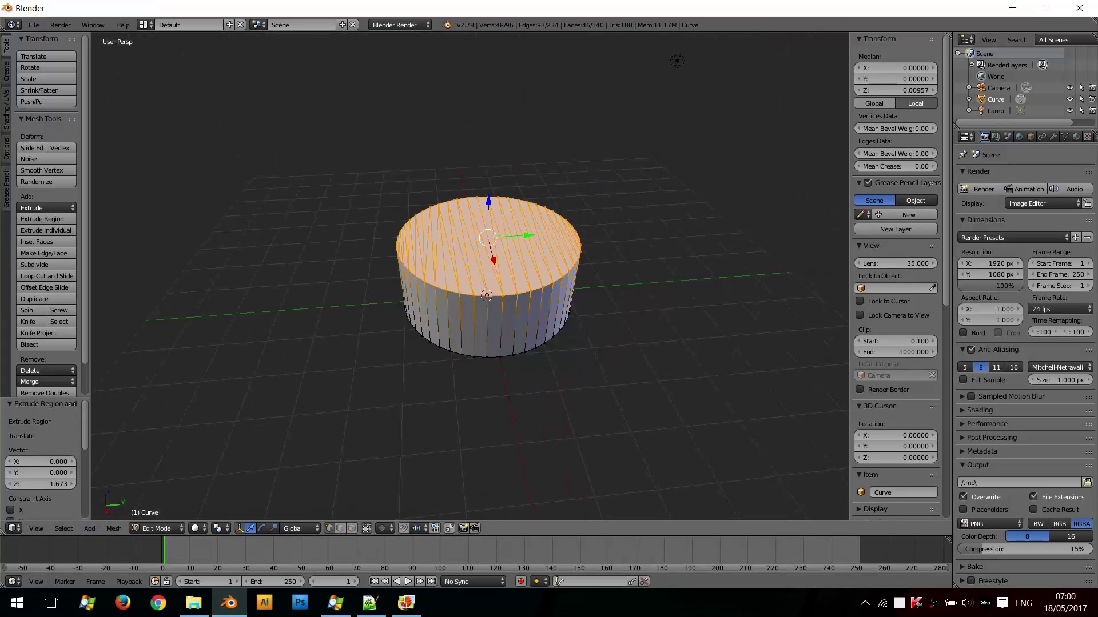
scroll(933, 182, "down", 5)
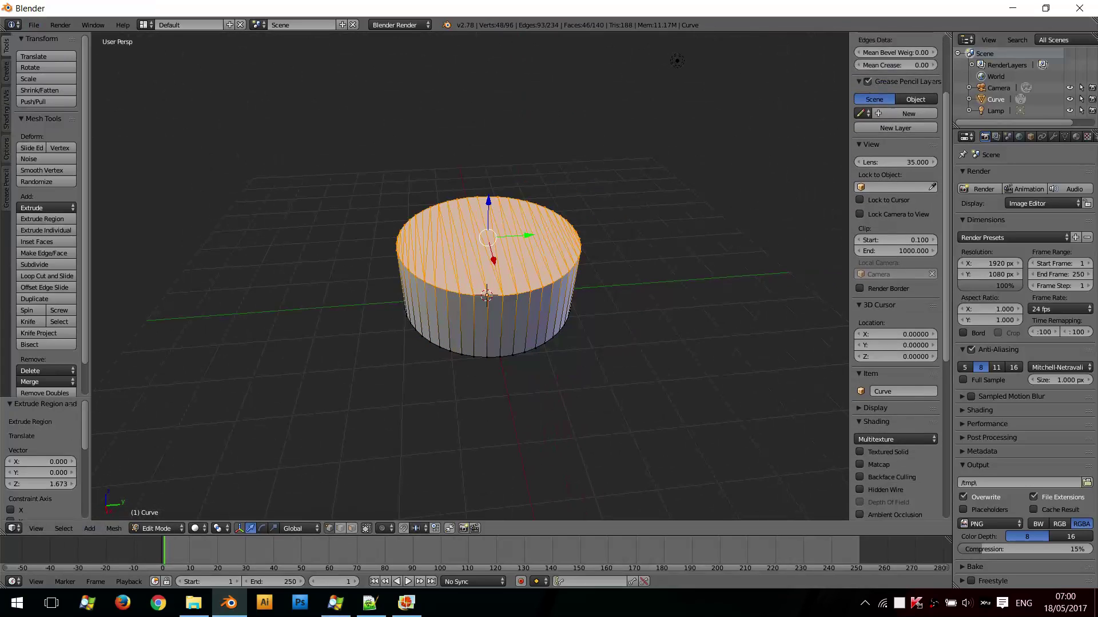
scroll(933, 182, "up", 5)
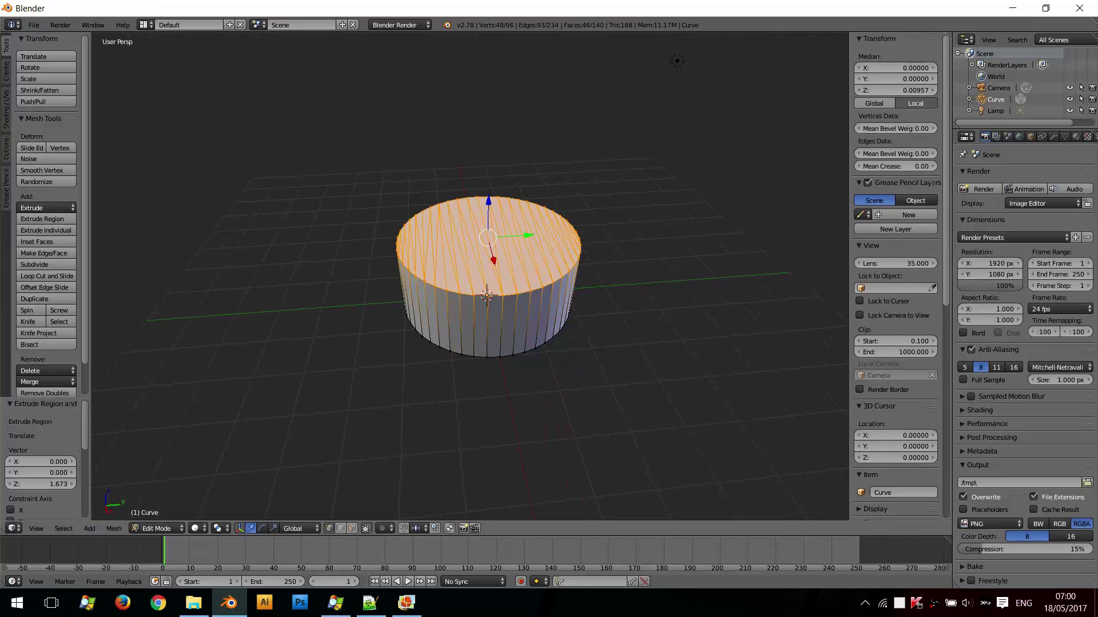
scroll(895, 274, "down", 9)
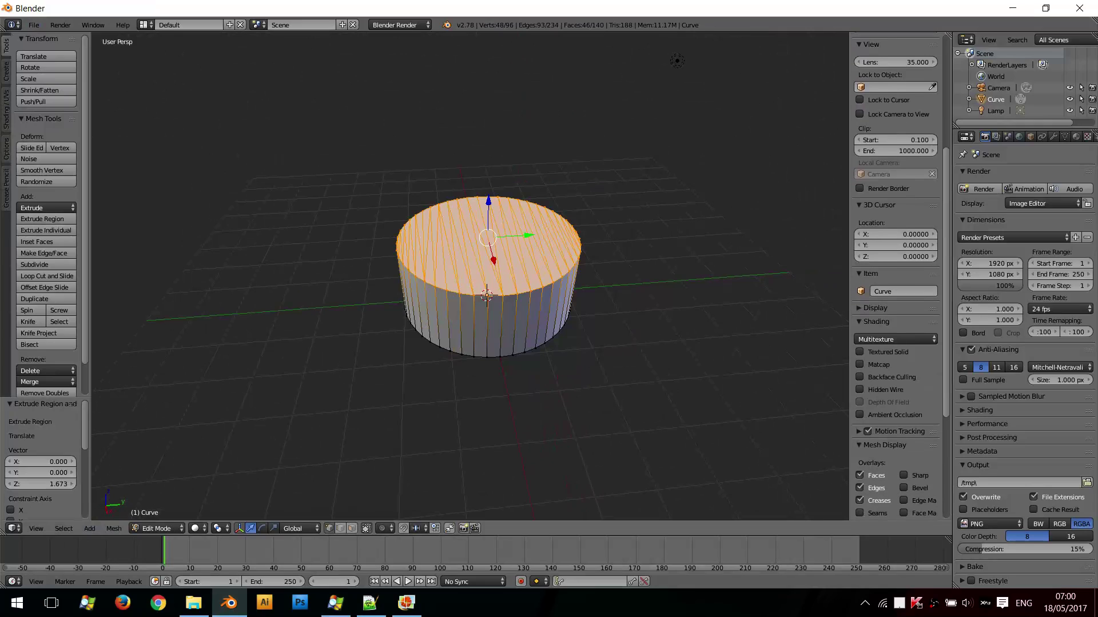
scroll(895, 274, "down", 5)
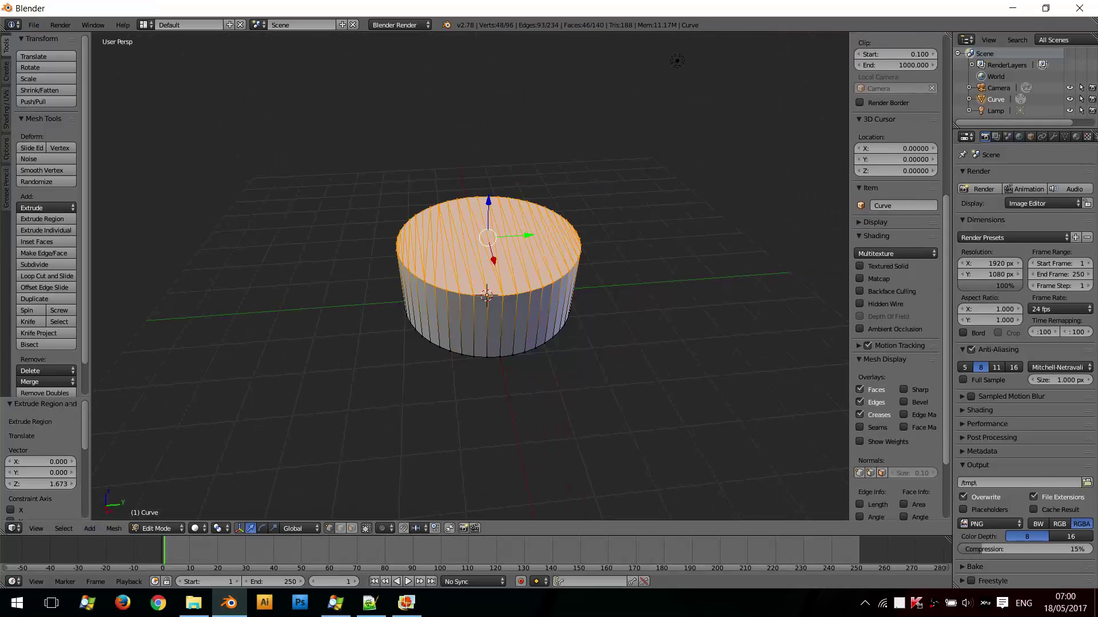
scroll(896, 274, "up", 12)
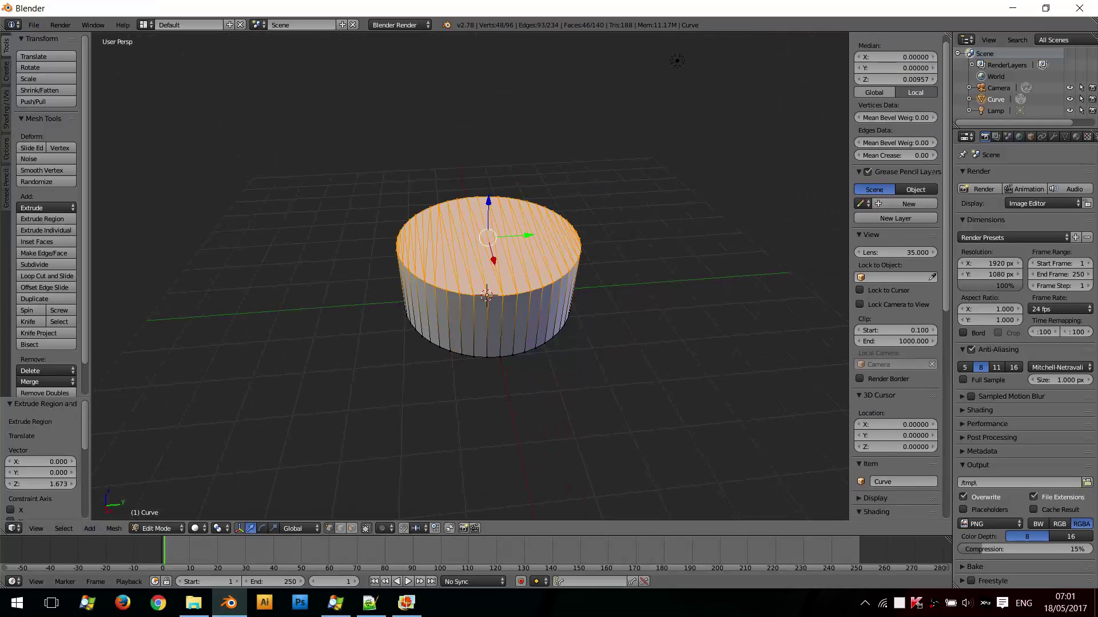
scroll(896, 274, "up", 2)
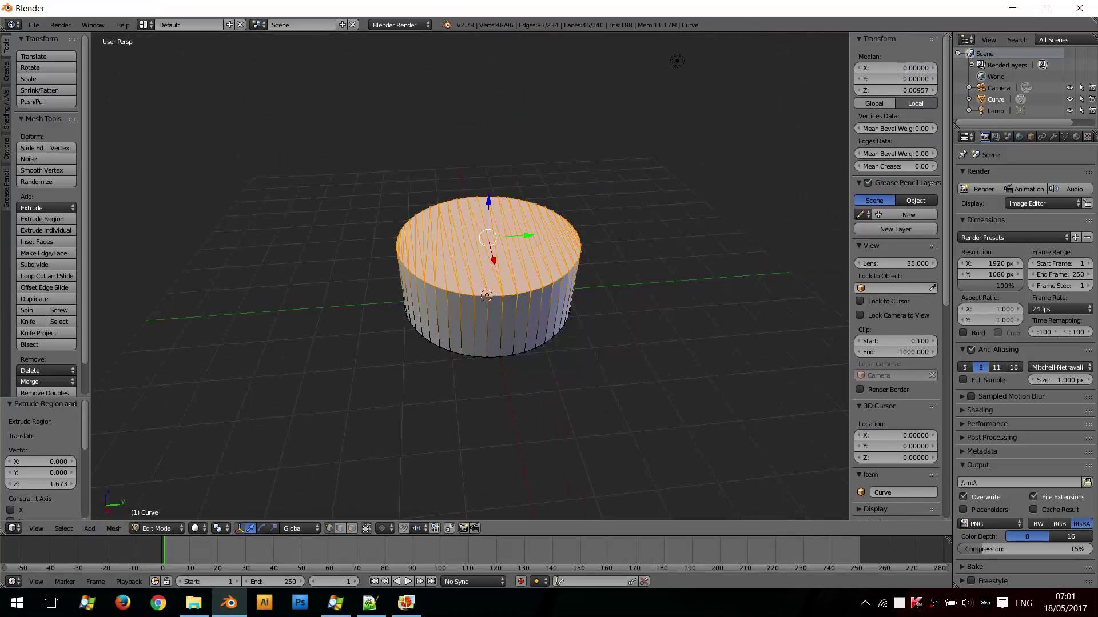
key("Tab")
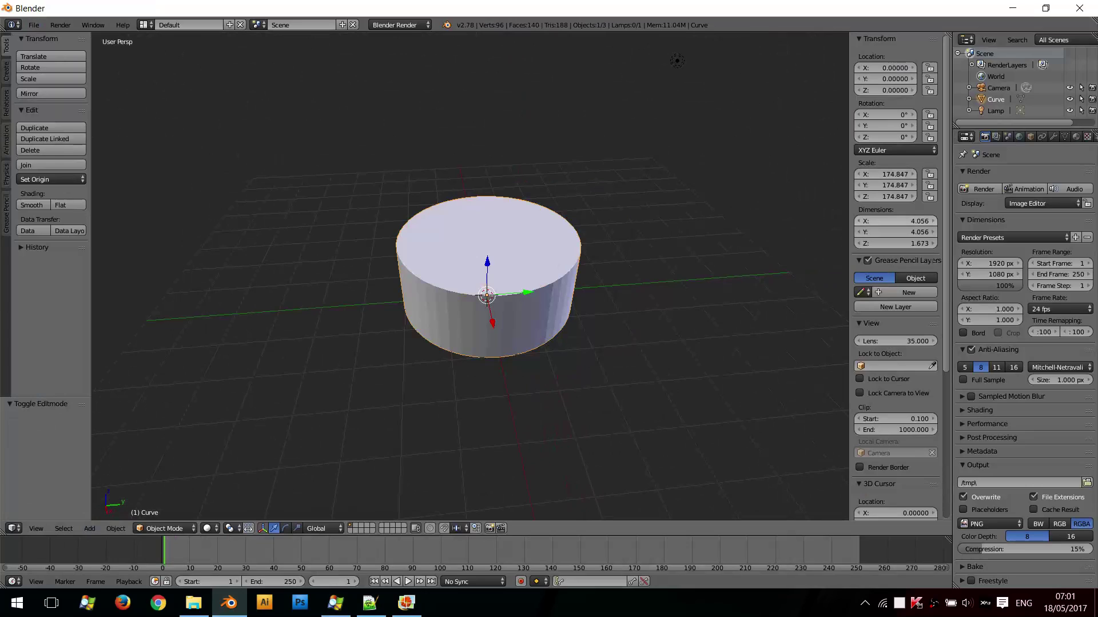
left_click(895, 221)
type("4")
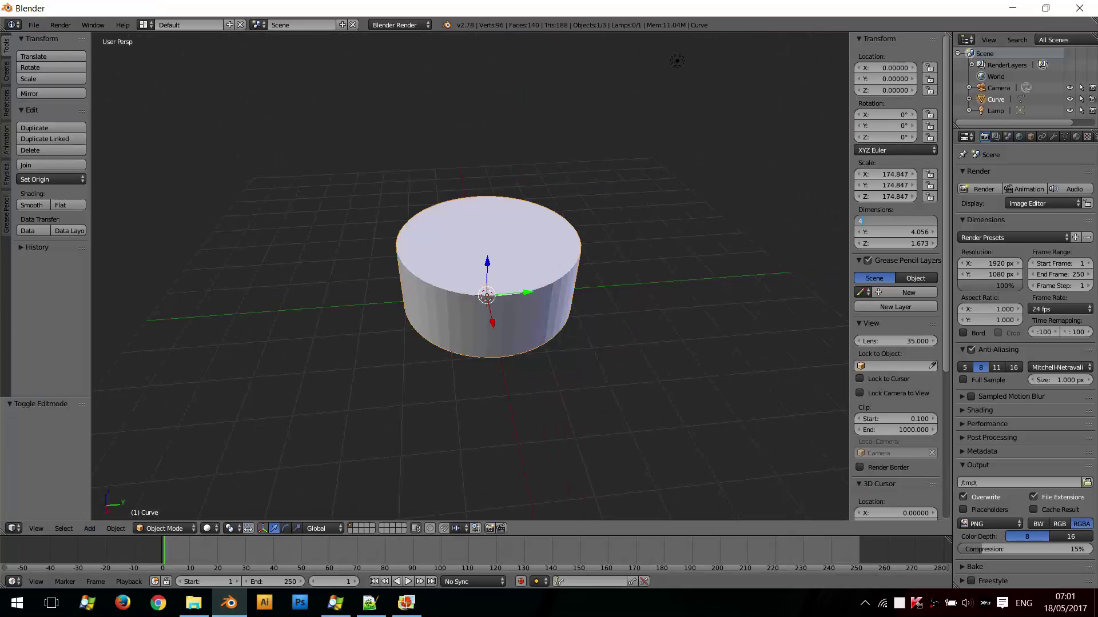
key("Tab")
type("4")
key("Tab")
type("2")
key("Tab")
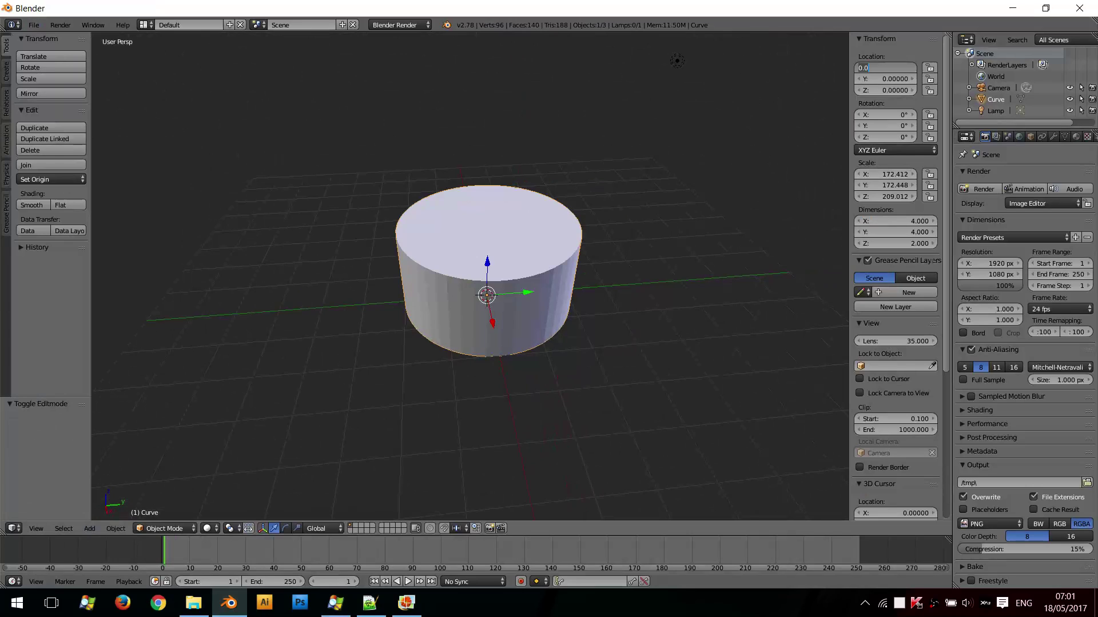
key("Tab")
key("Tab")
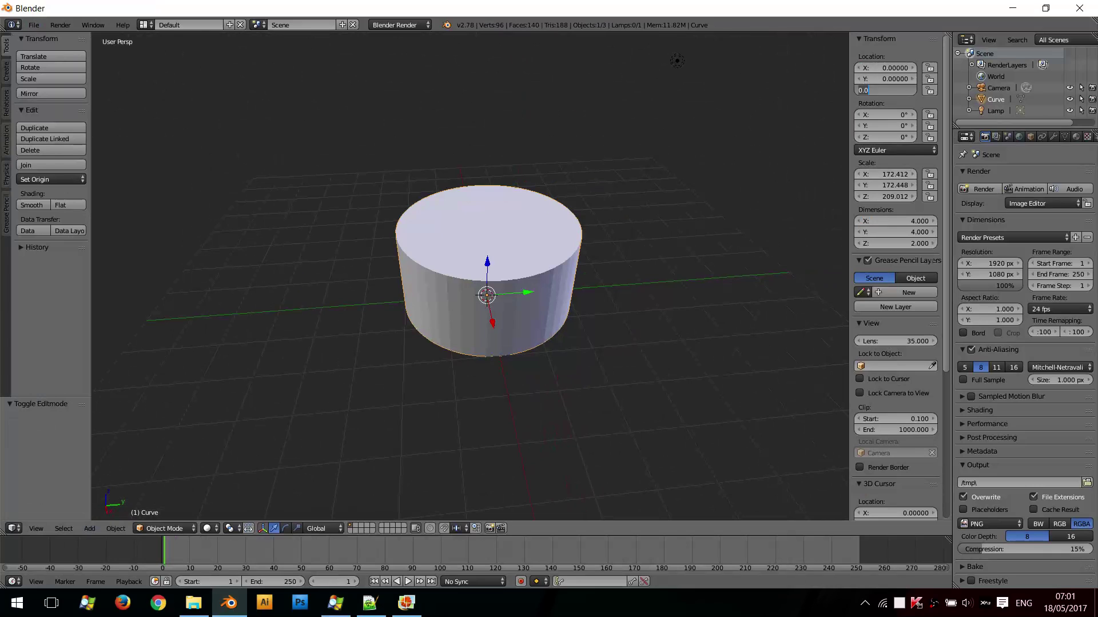
key("Return")
- Render the cylinder, examine the shading on its sides, and return to the 3D view in Object Mode
mouse_move(514, 285)
middle_mouse_down()
mouse_move(493, 299)
mouse_move(517, 303)
mouse_move(505, 298)
middle_mouse_up()
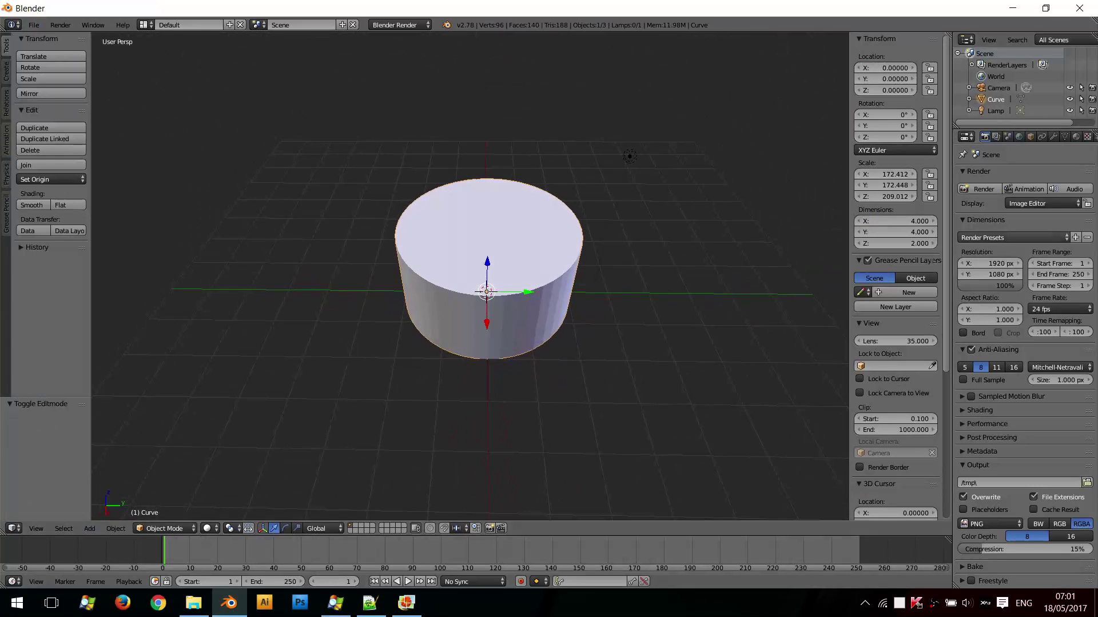
left_click(979, 189)
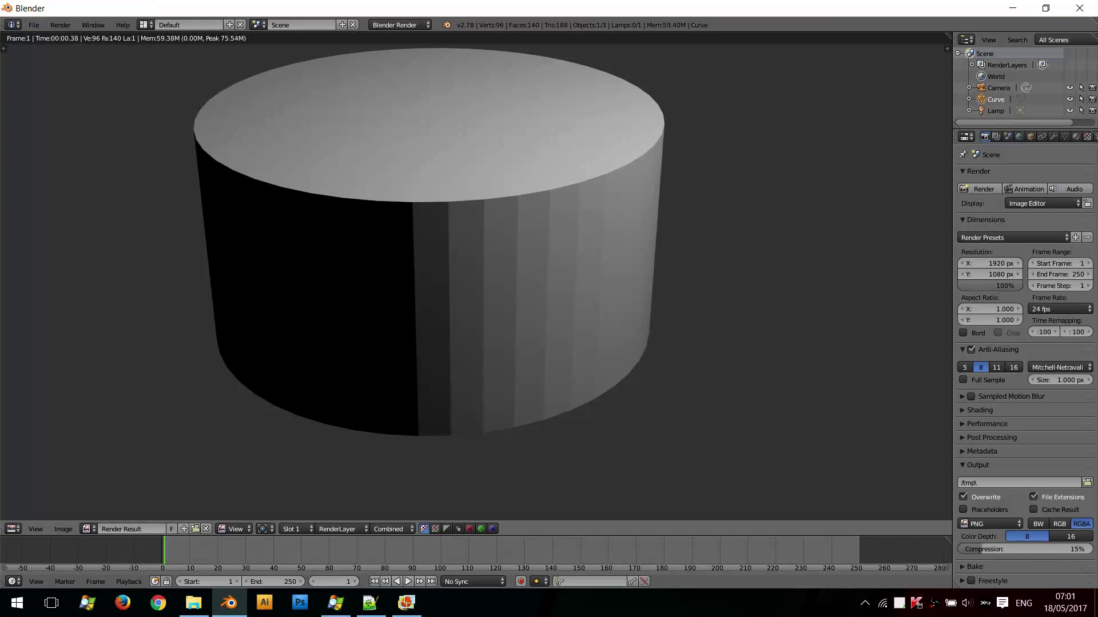
middle_click_drag(429, 240, 496, 264)
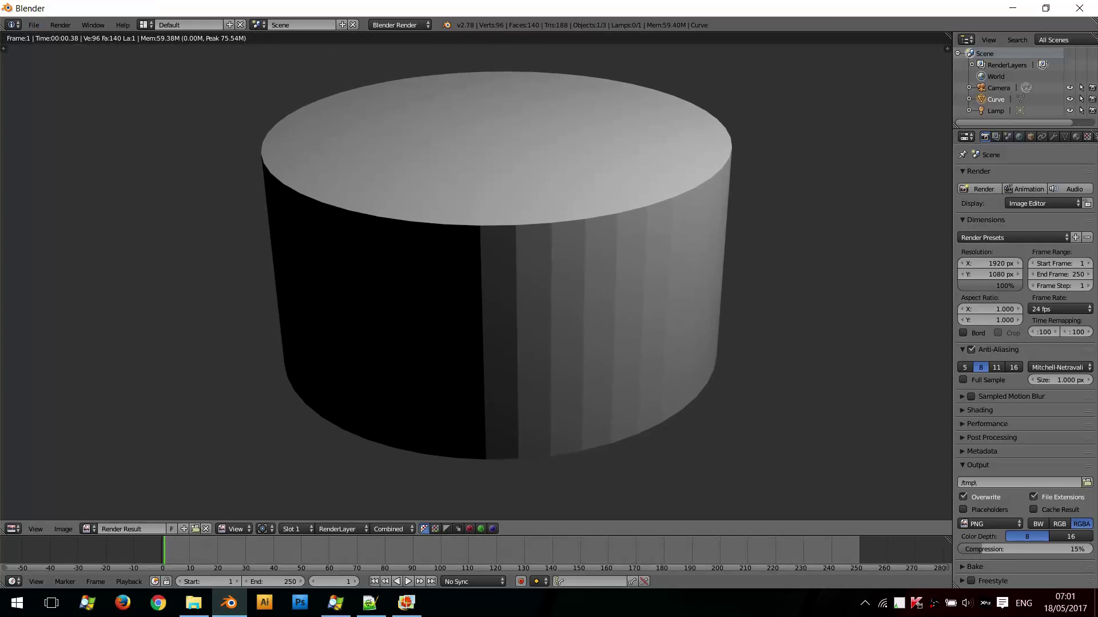
key("Tab")
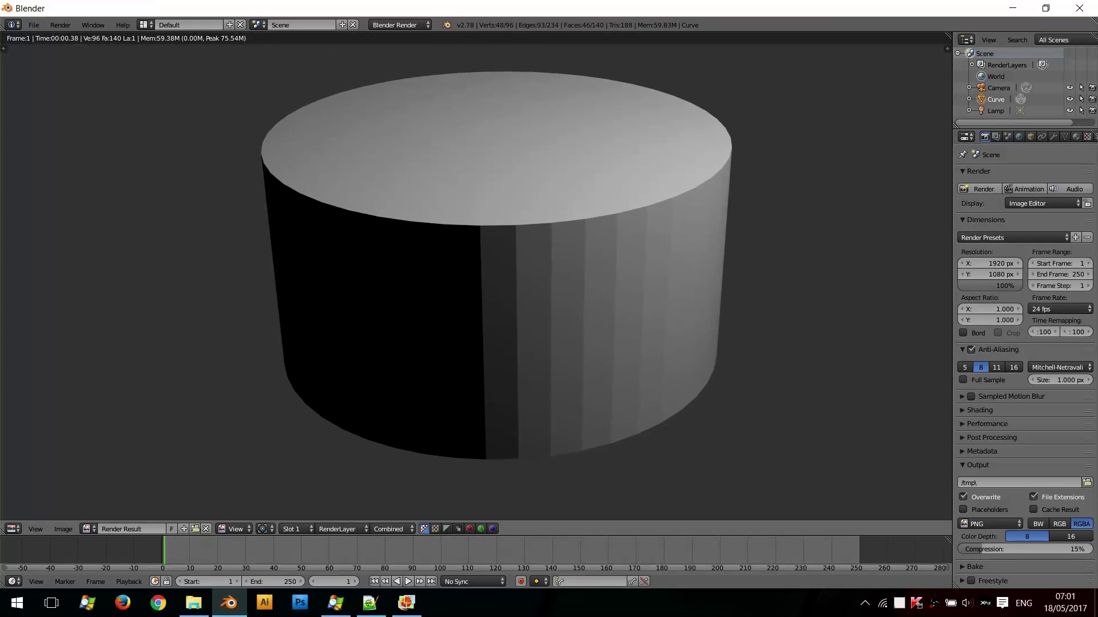
key("Escape")
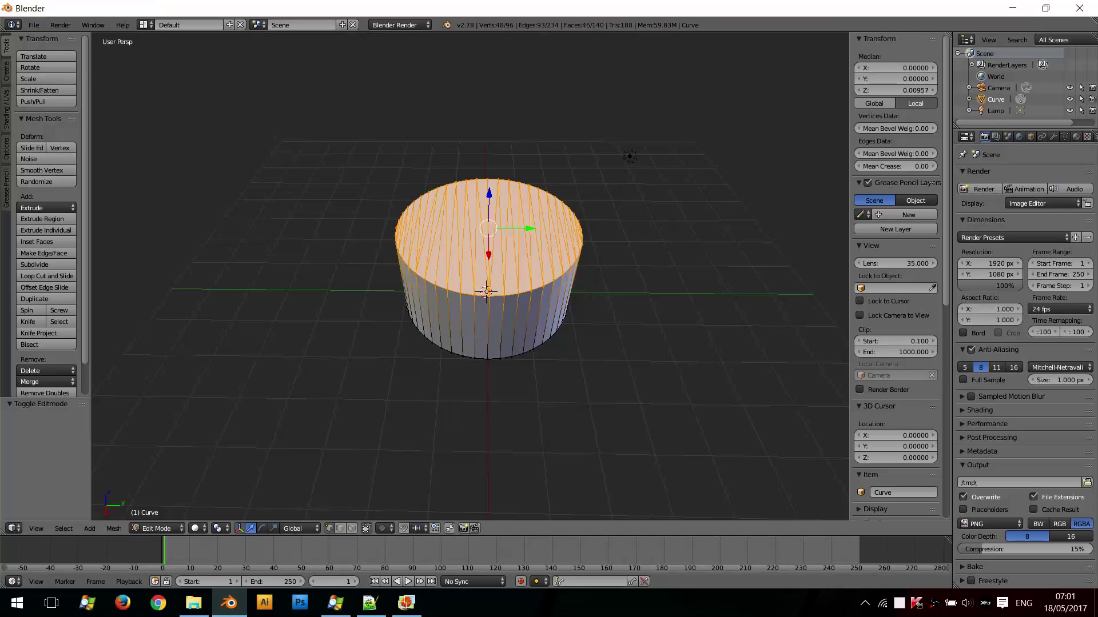
key("Tab")
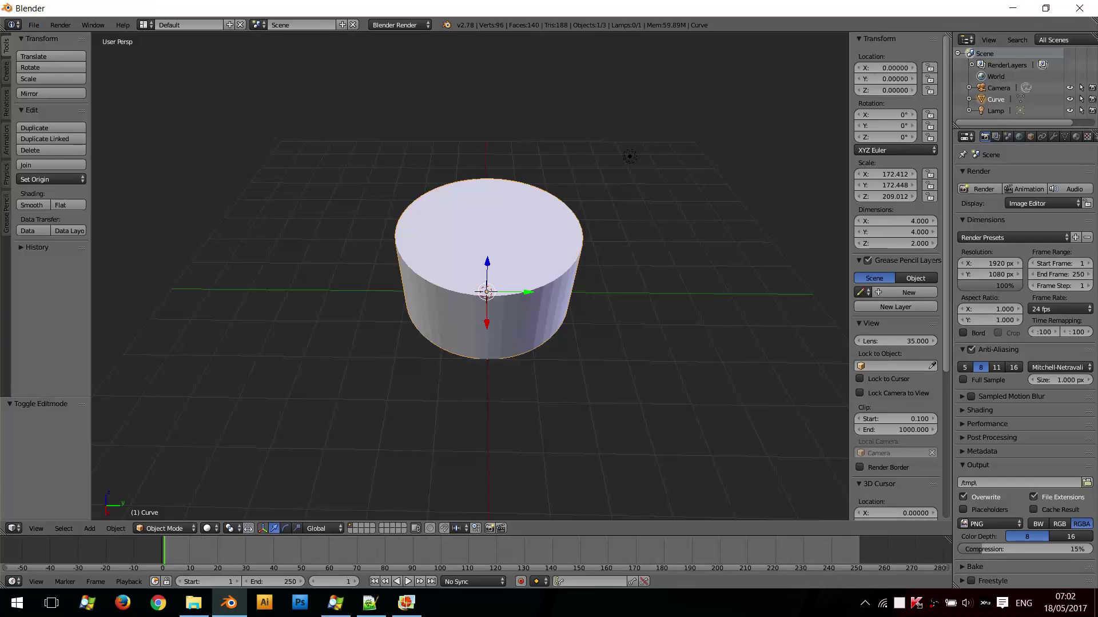
- Set the render shading's Alpha mode to Transparent
left_click(980, 410, "ctrl")
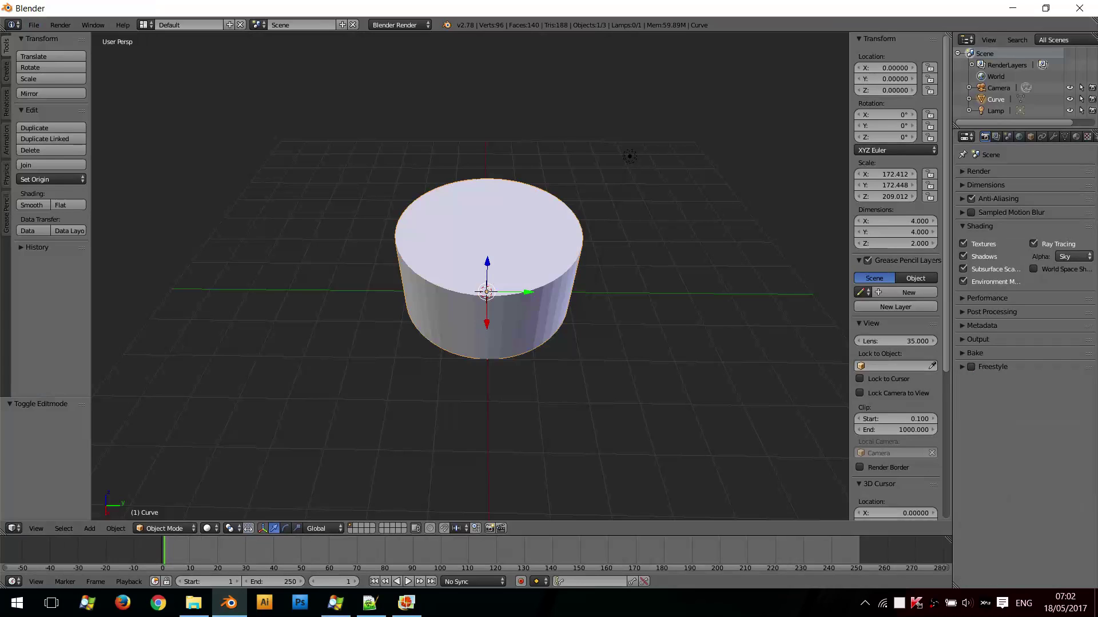
left_click(1072, 257)
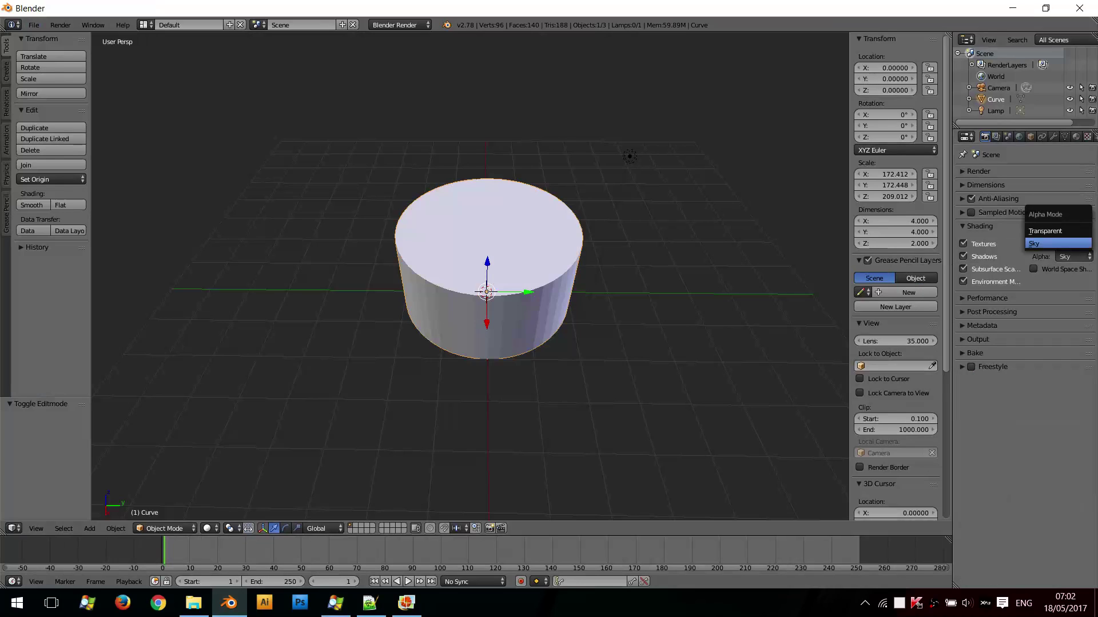
left_click(1057, 231)
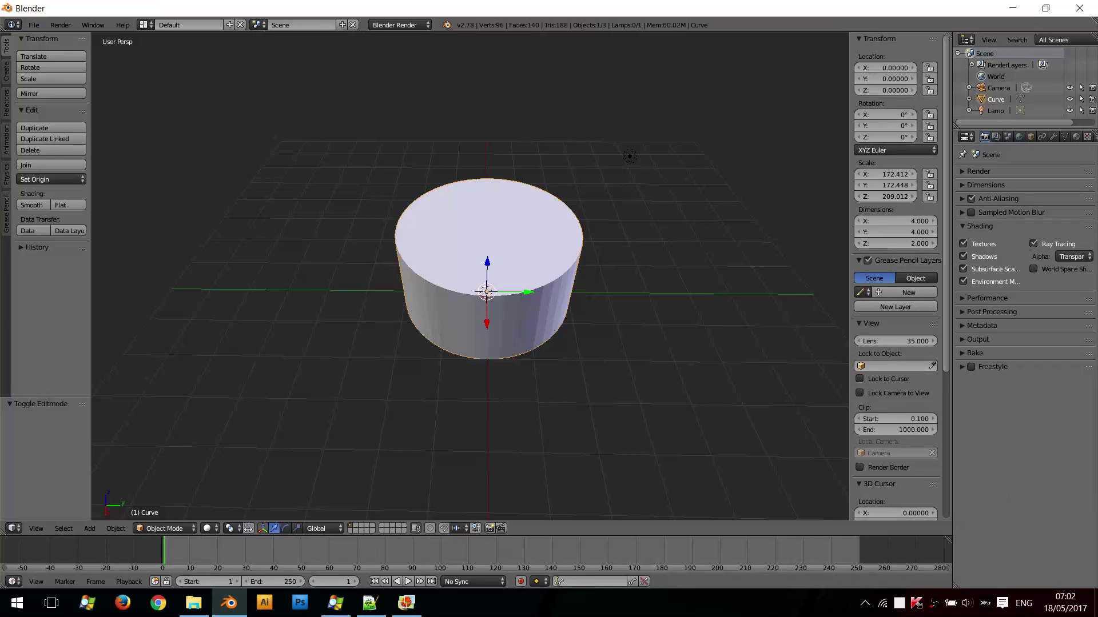
- Check the image output format settings and render the cylinder with the transparent background
left_click(977, 339)
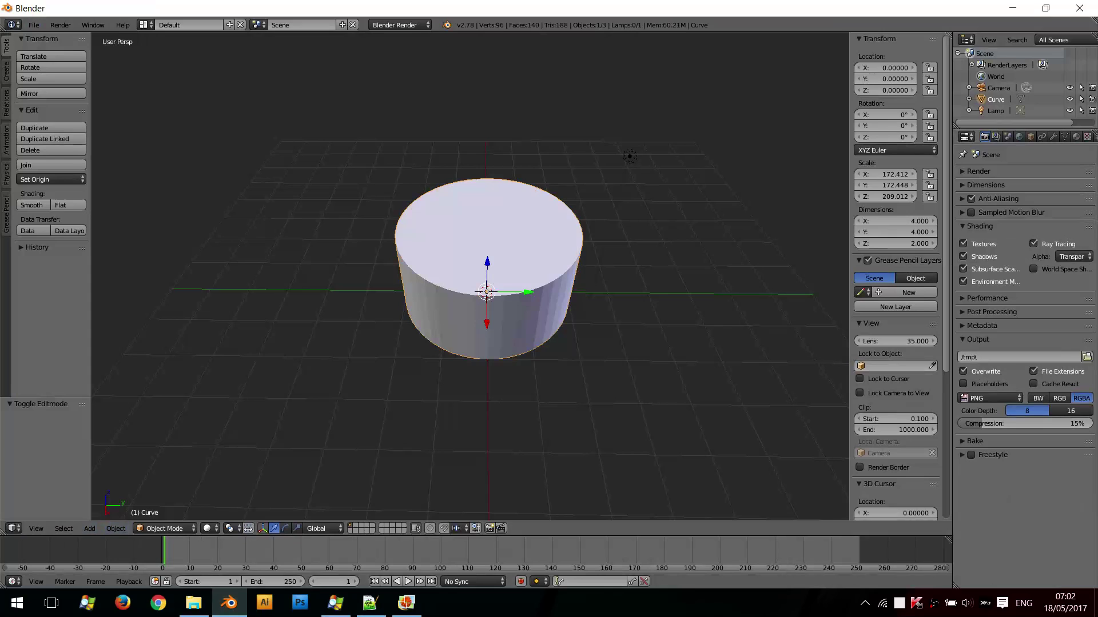
left_click(977, 171)
left_click(983, 188)
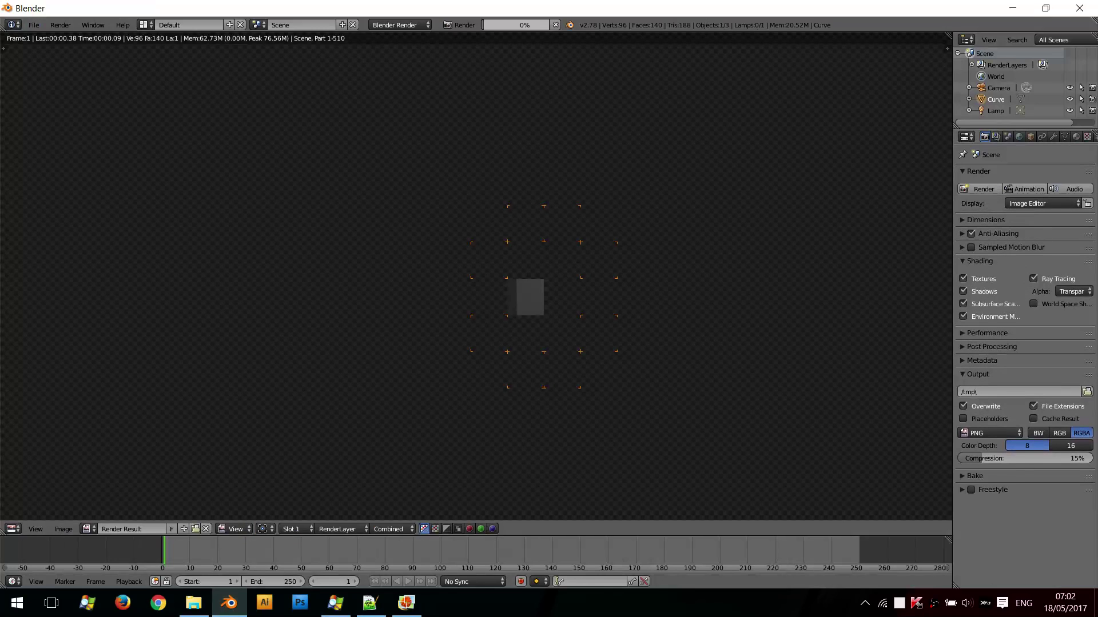
- Save the rendered image as Circle 12 Resolution.png in the D:\PROJECTS\Circle folder, replacing the existing file
left_click(63, 529)
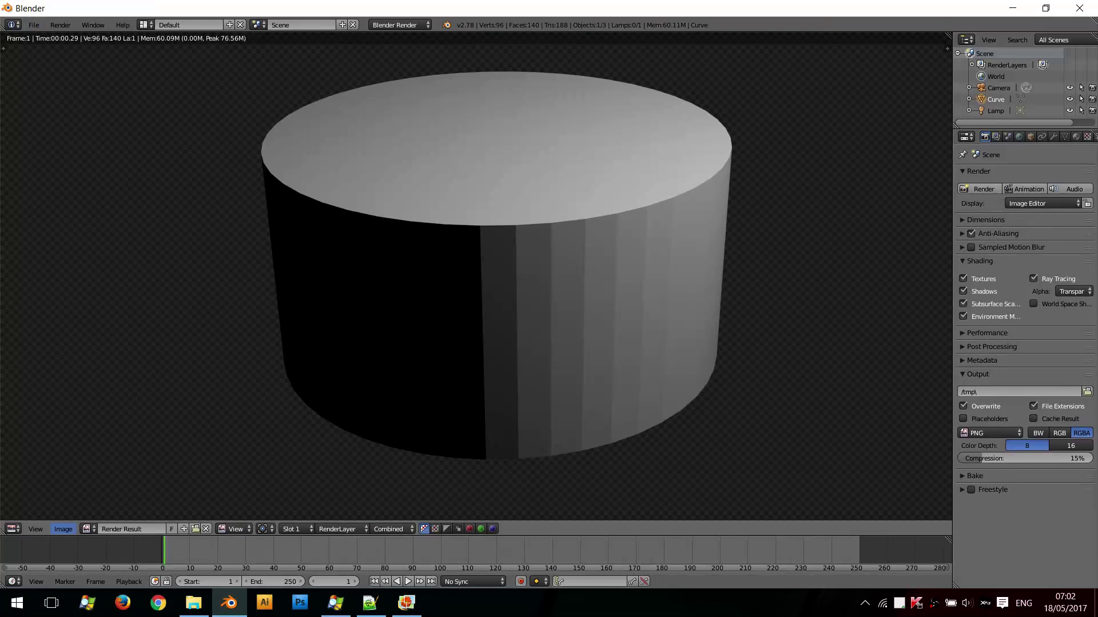
left_click(63, 529)
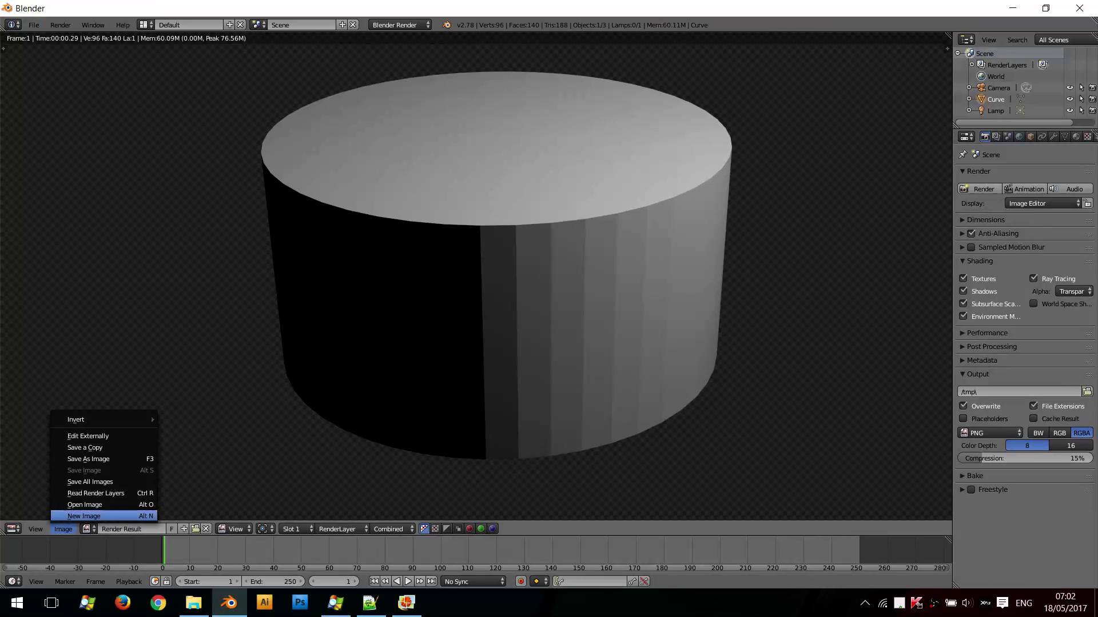
left_click(89, 459)
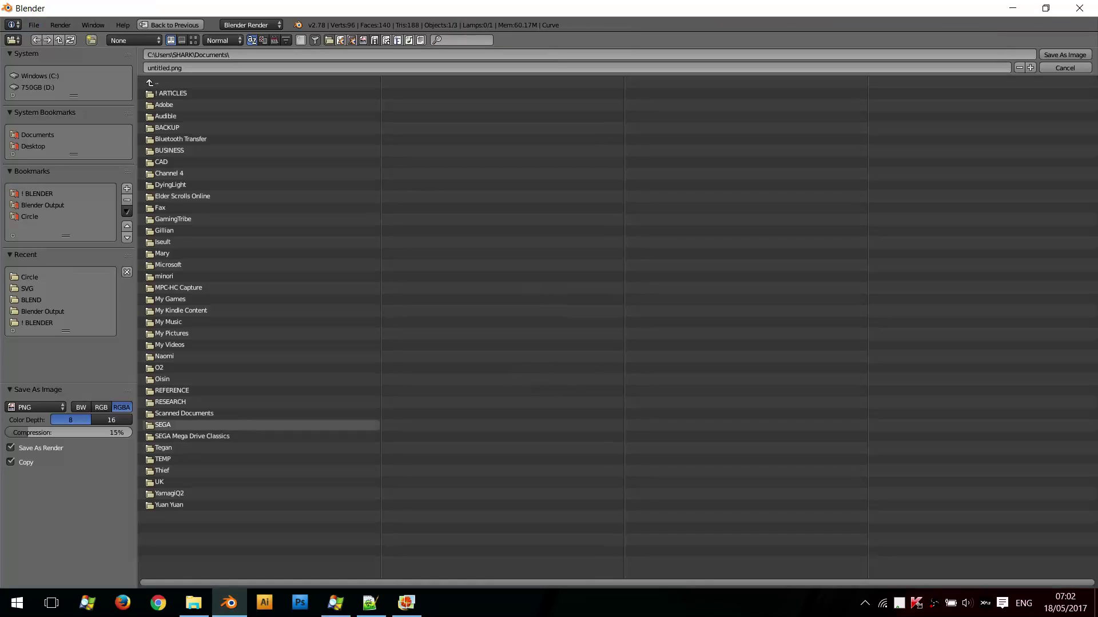
left_click(29, 216)
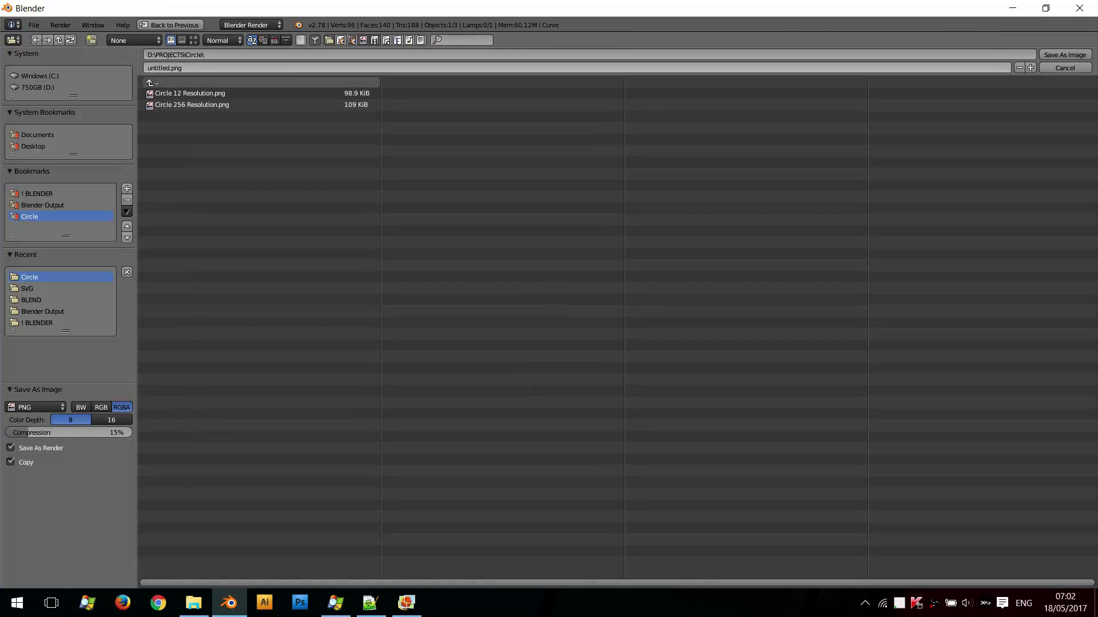
left_click(191, 94, "ctrl")
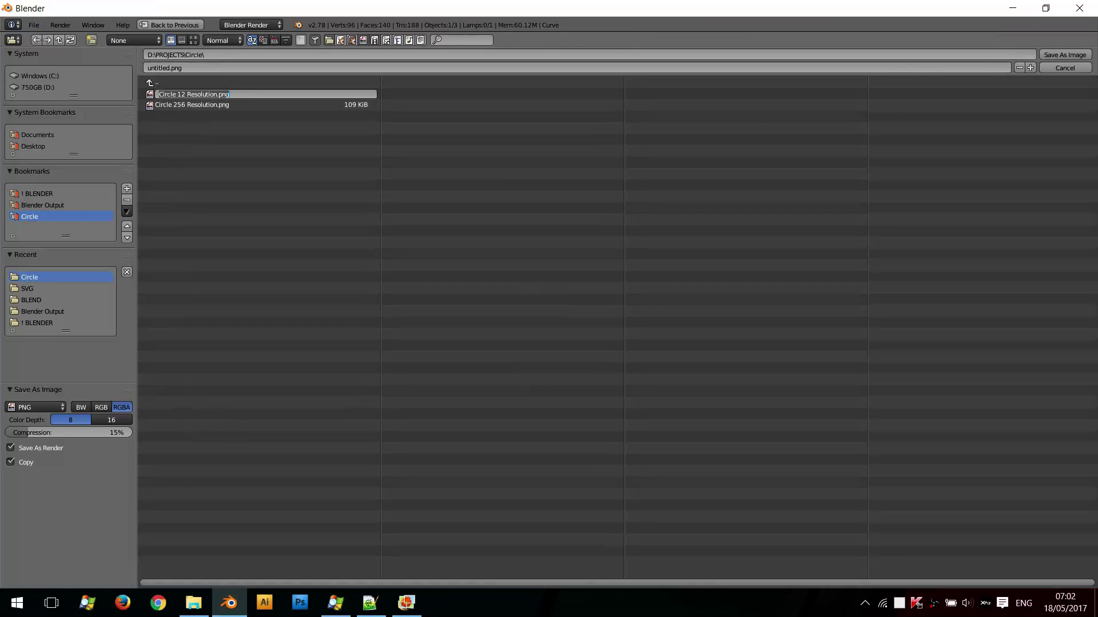
key("Escape")
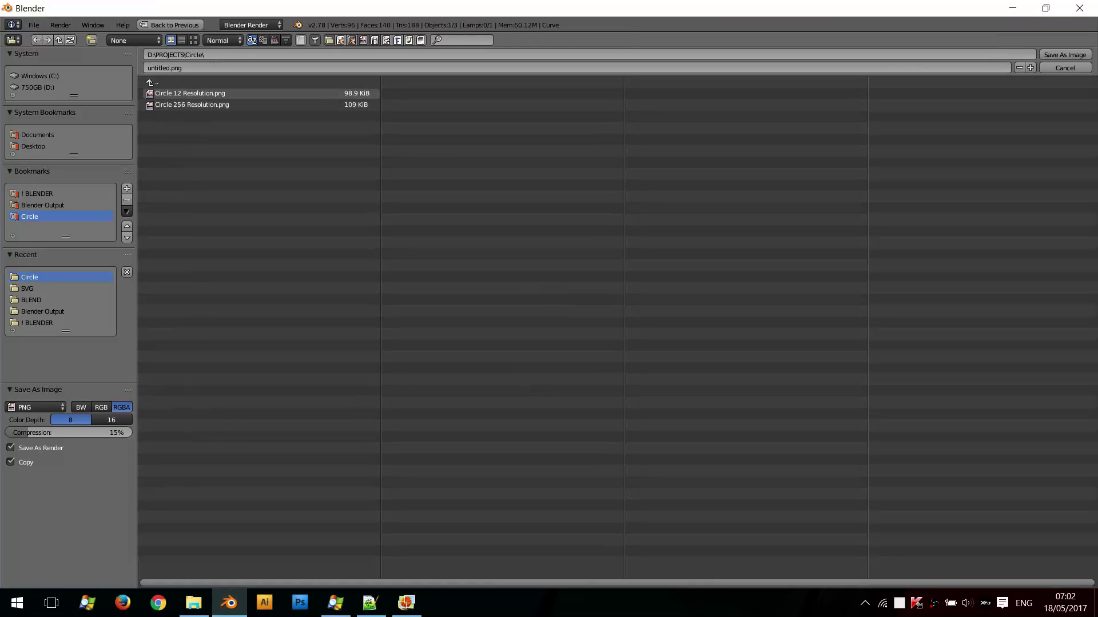
left_click(192, 93)
left_click(1065, 55)
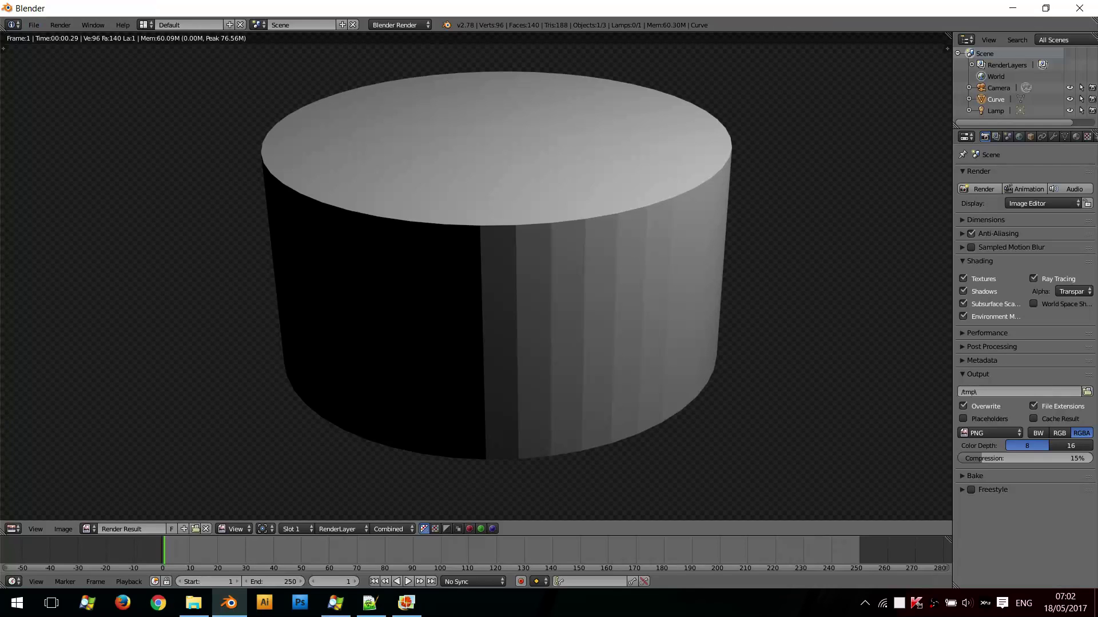
- Compare the Circle 256 Resolution and Circle 12 Resolution images in Photo Gallery, and return to Blender's 3D view
left_click(406, 602)
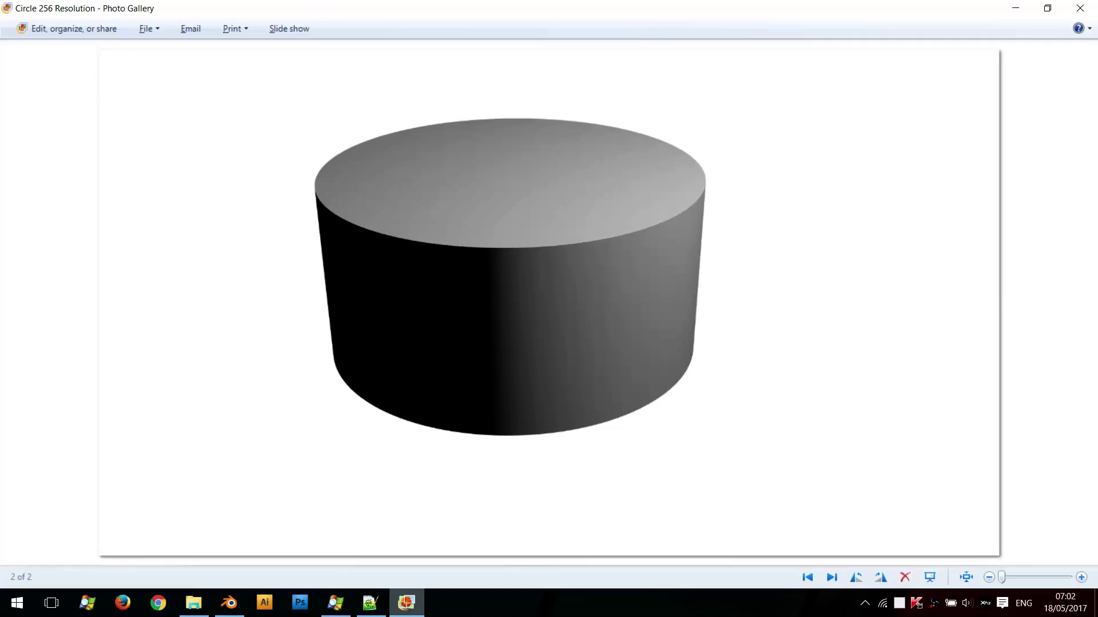
key("Left")
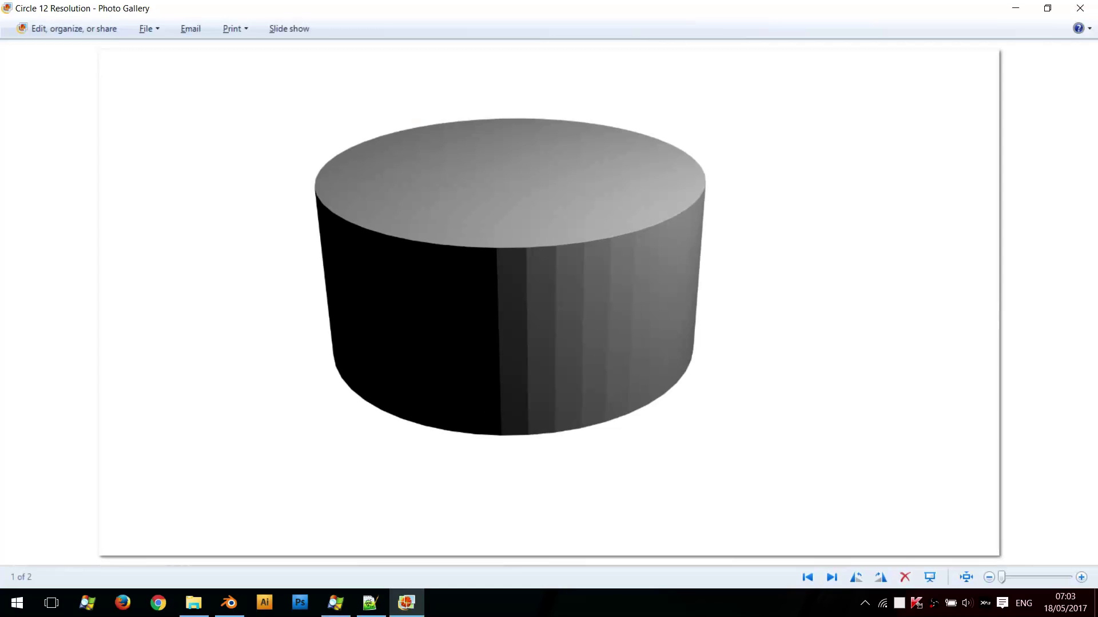
key("alt+Tab")
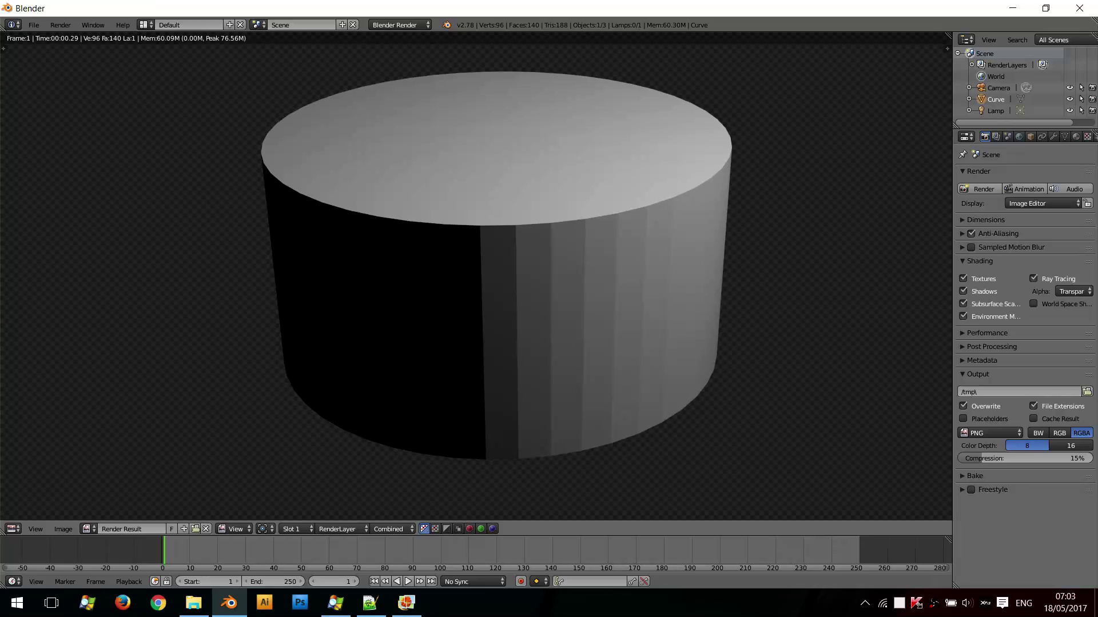
key("Escape")
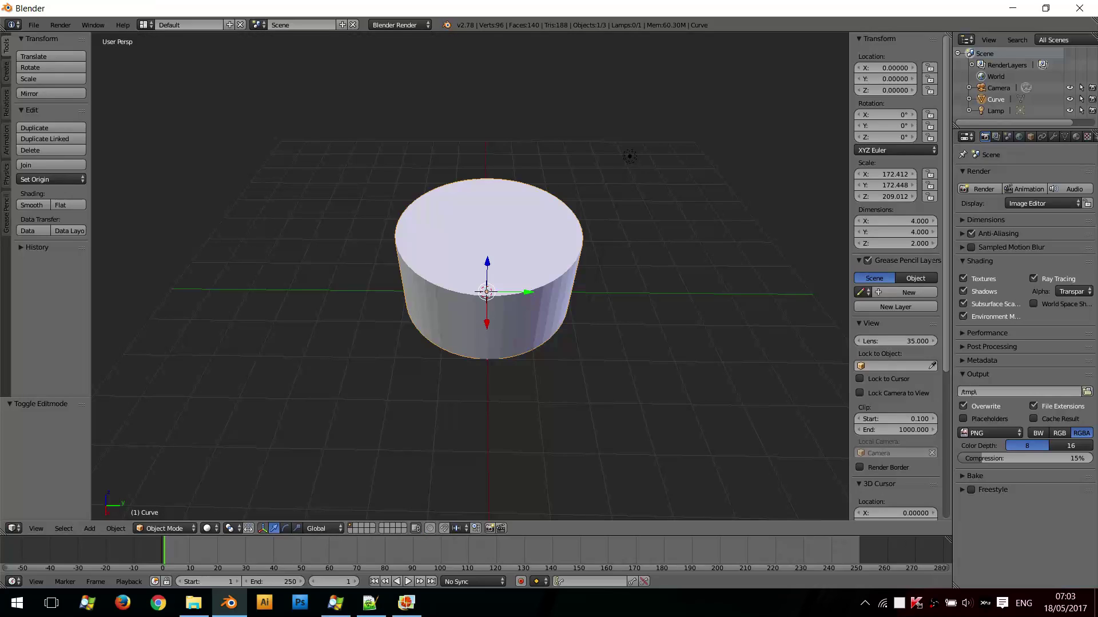
- Undo the cylinder's sizing, extrusion and mesh conversion, going back to the flat circle curve centred on the origin
key("ctrl+z")
key("ctrl+z")
key("ctrl+z")
key("ctrl+z")
key("ctrl+z")
key("ctrl+z")
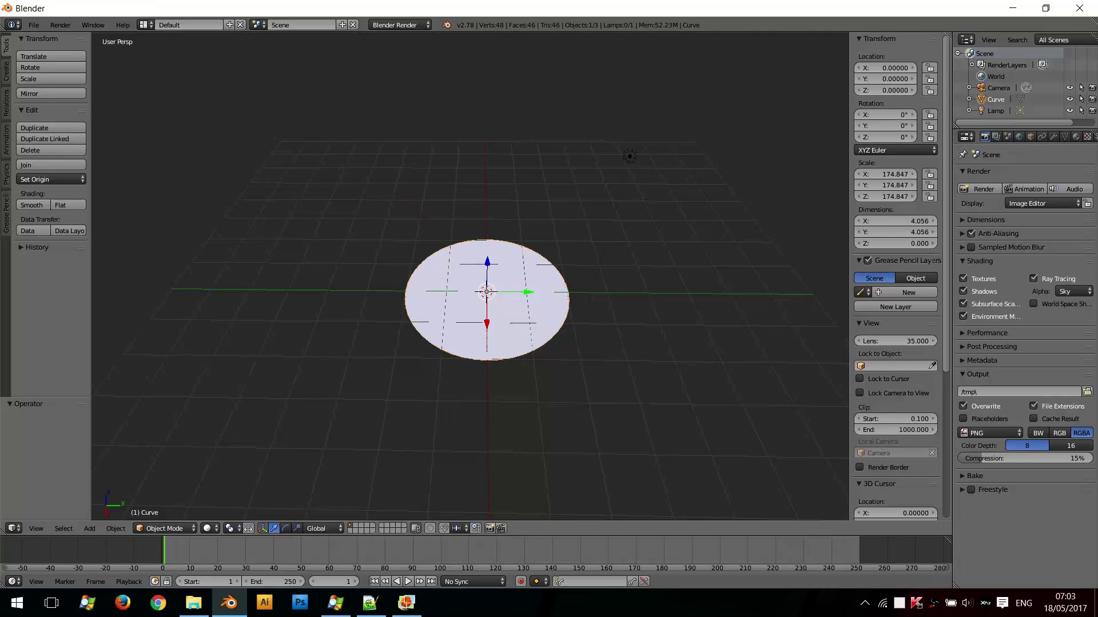
key("ctrl+z")
key("ctrl+z")
key("ctrl+z")
key("ctrl+z")
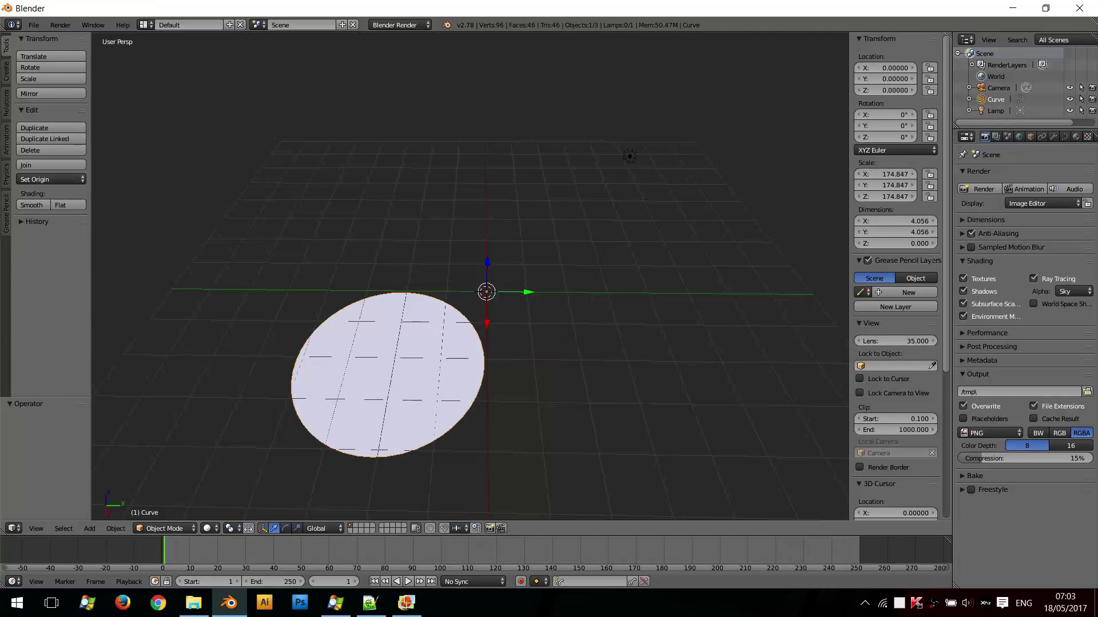
key("ctrl+z")
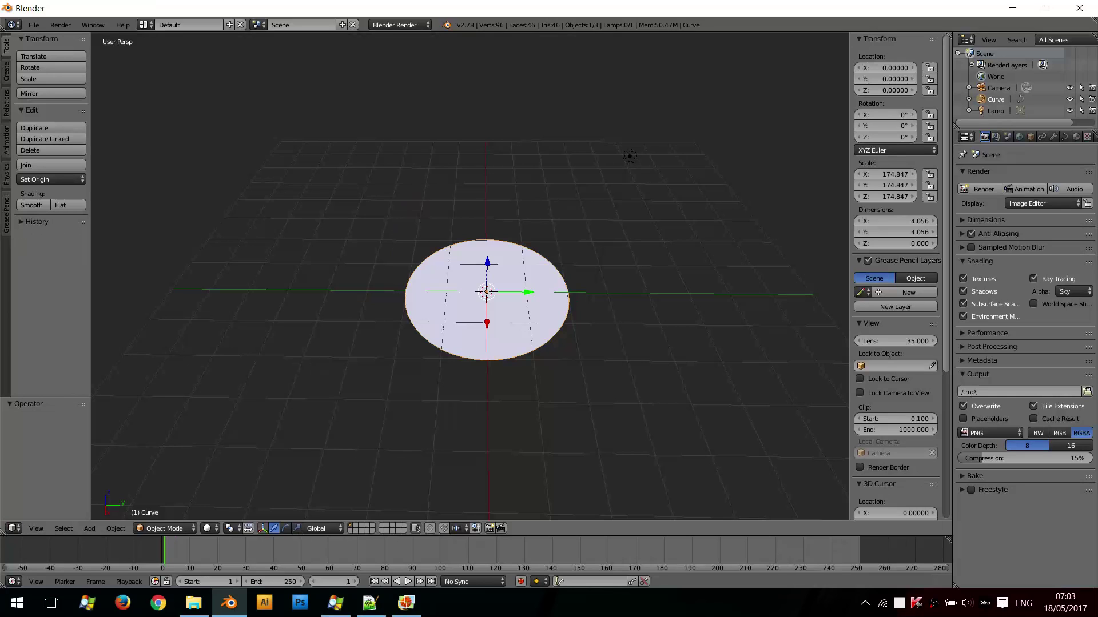
- In Edit Mode, set the circle curve's active spline resolution U to 256
key("Tab")
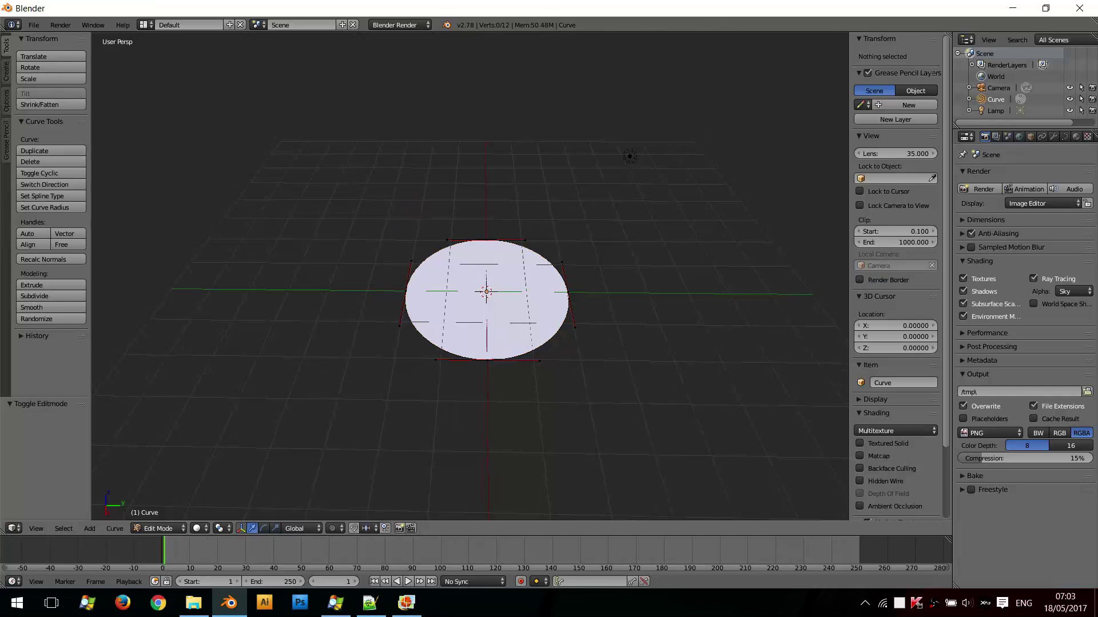
middle_click_drag(486, 274, 486, 323)
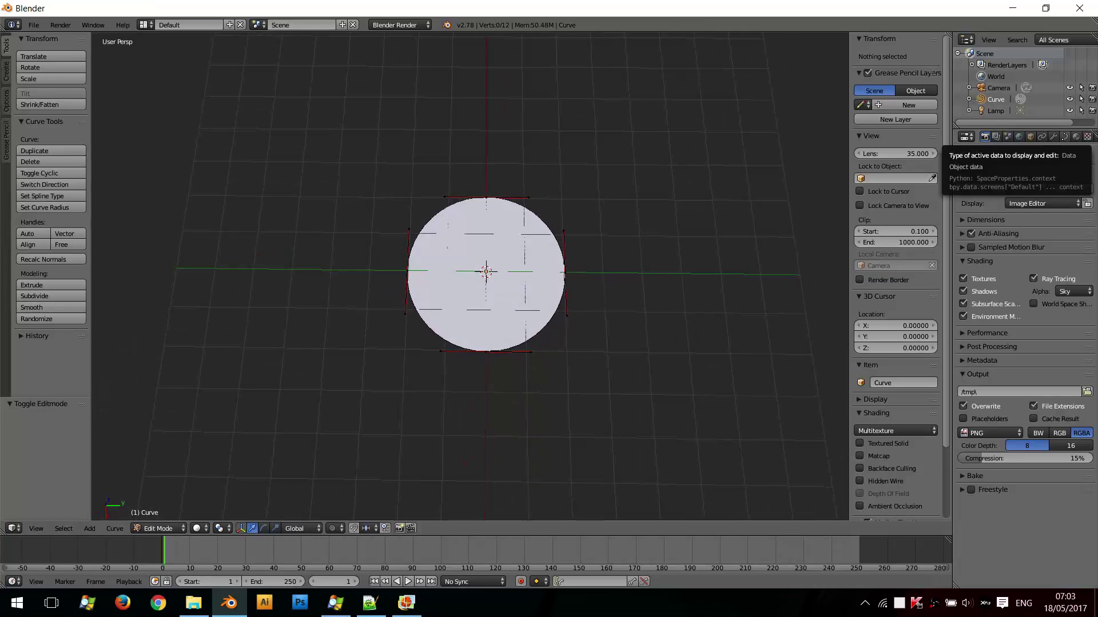
left_click(1064, 137)
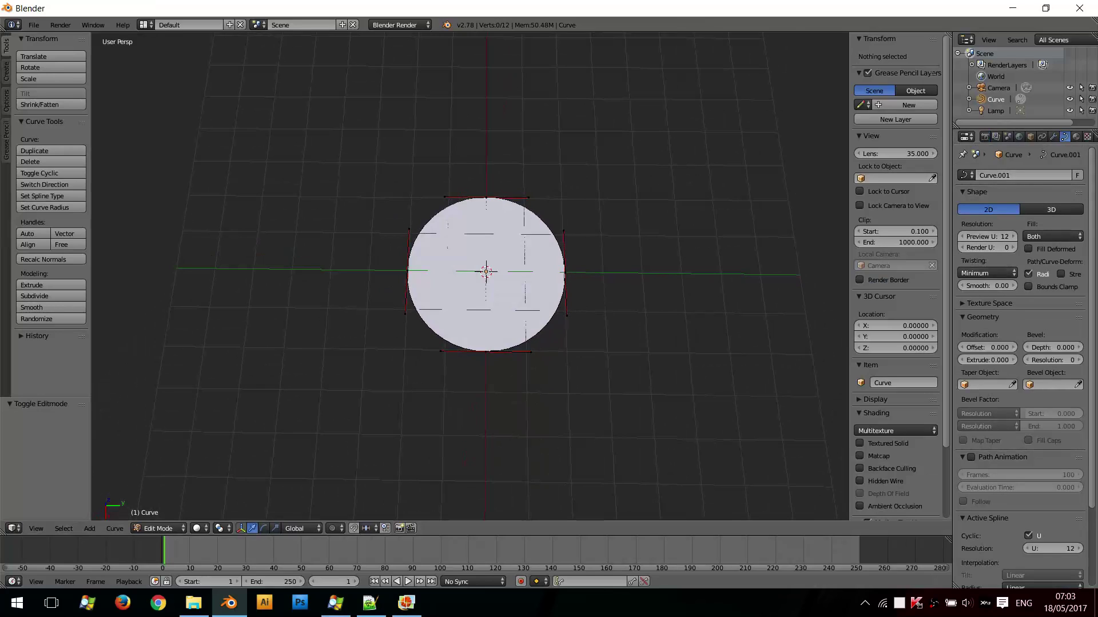
scroll(1021, 366, "down", 4)
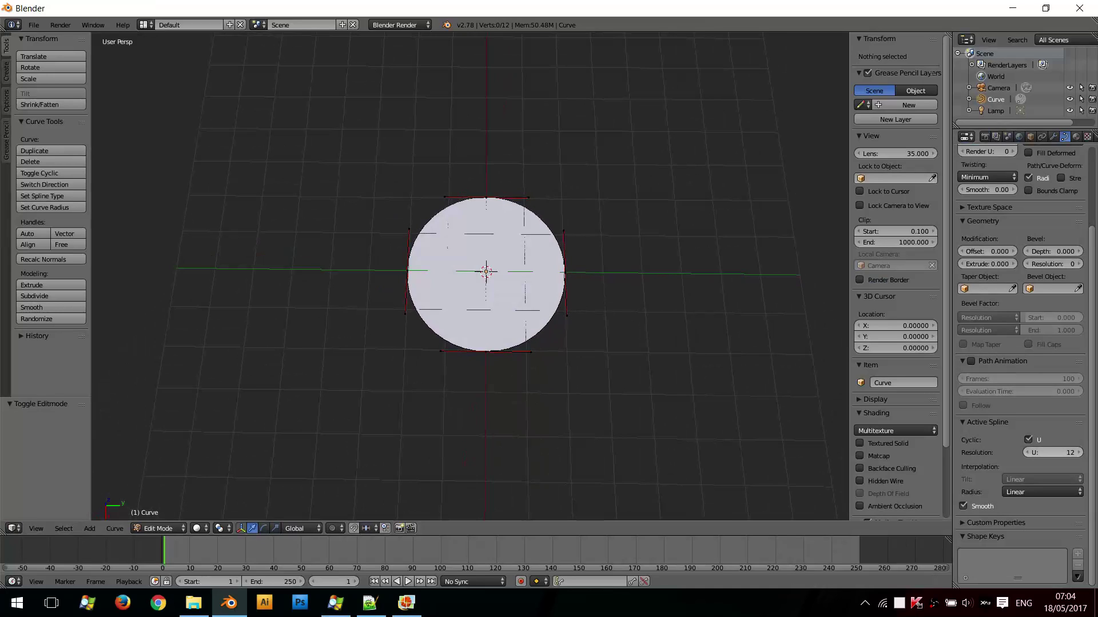
left_click(1052, 452)
type("256")
key("Return")
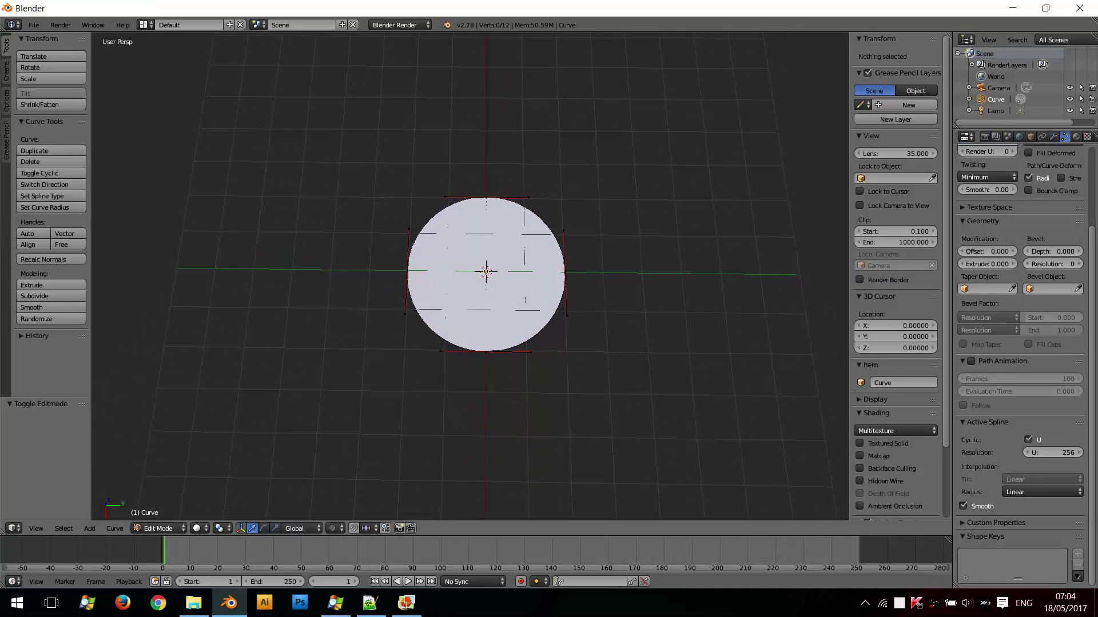
- Return to Object Mode and convert the circle curve to a mesh
middle_click_drag(663, 412, 693, 236)
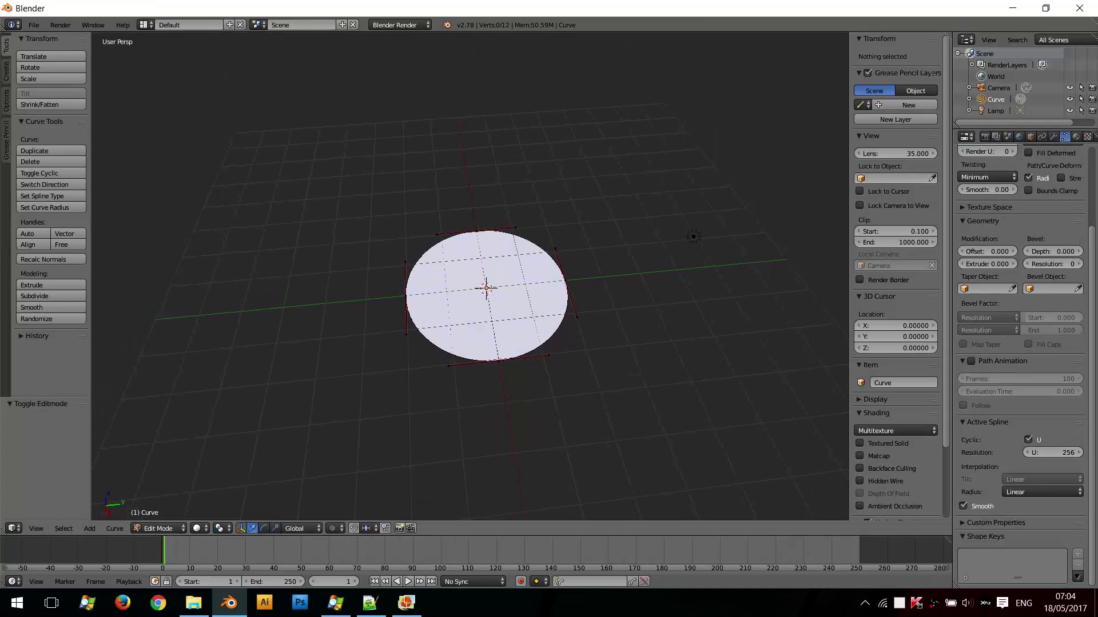
key("Tab")
left_click(115, 529)
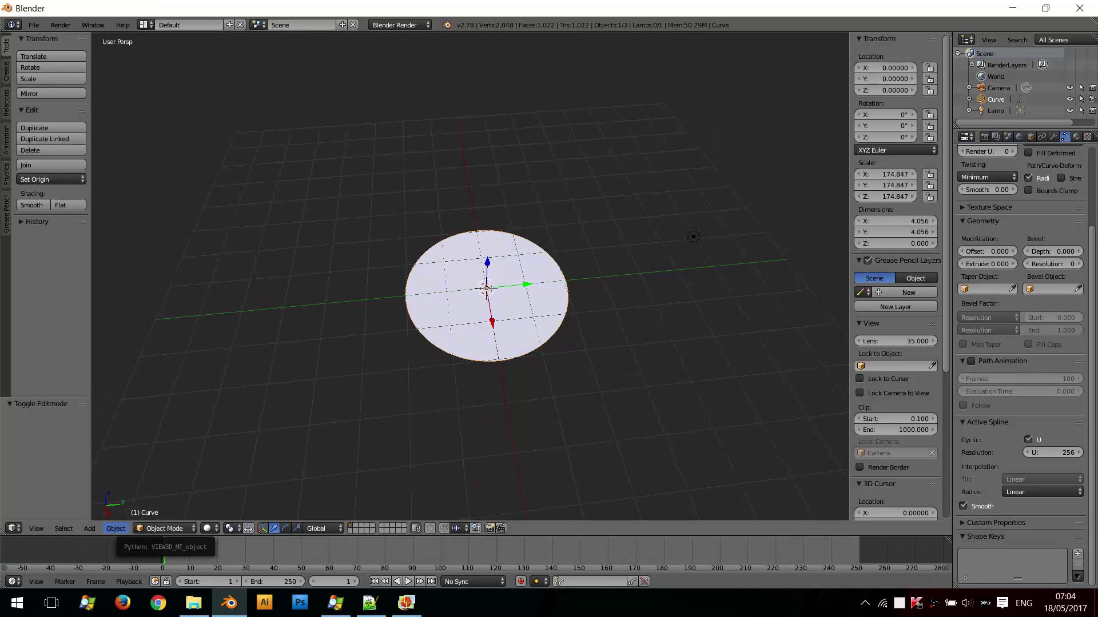
left_click(115, 528)
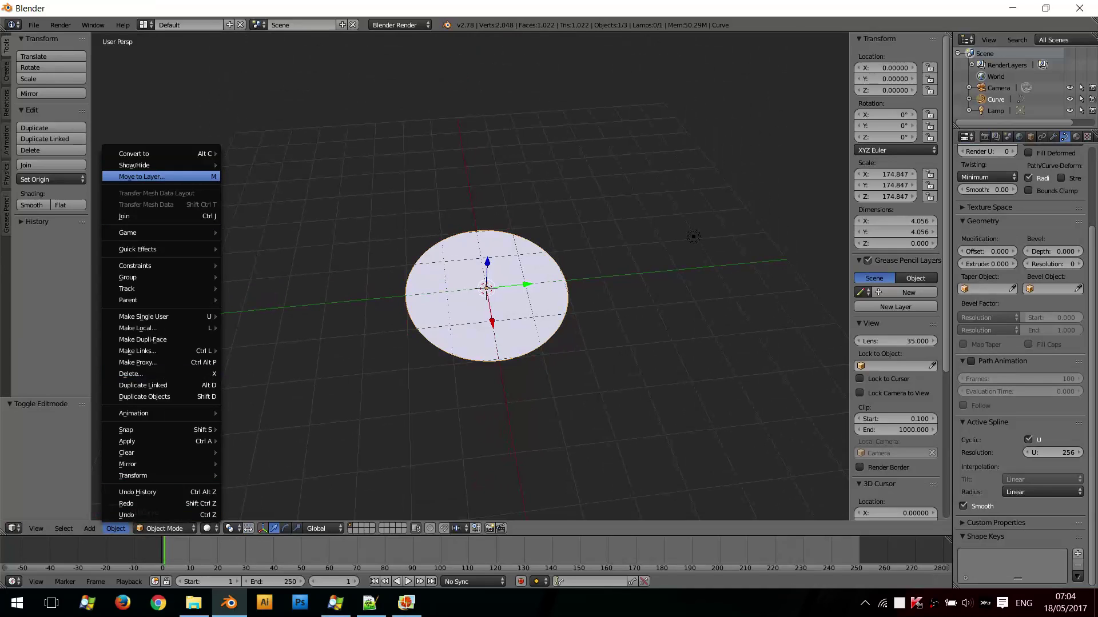
mouse_move(154, 153)
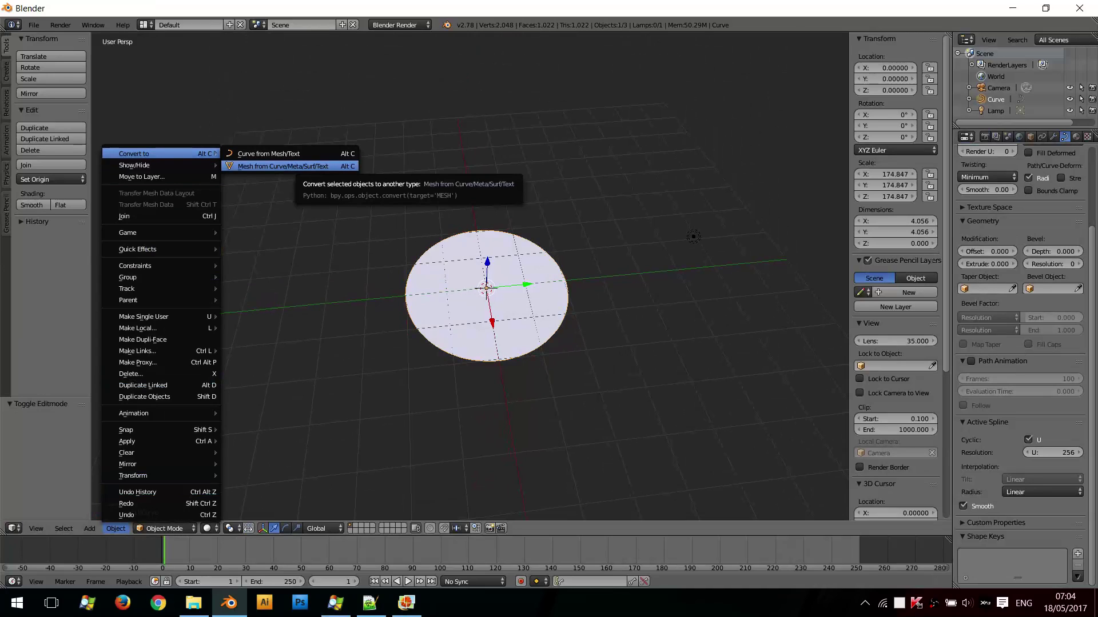
left_click(283, 166)
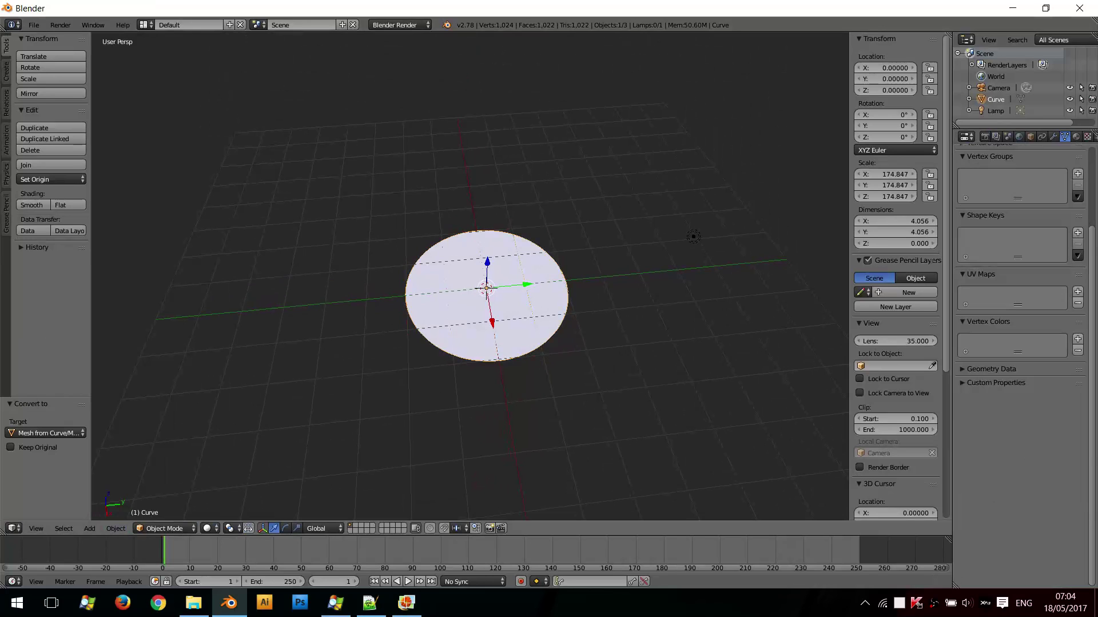
- In Edit Mode, inspect the dense circle mesh, select all of it and extrude it upward by about 1.55
key("Tab")
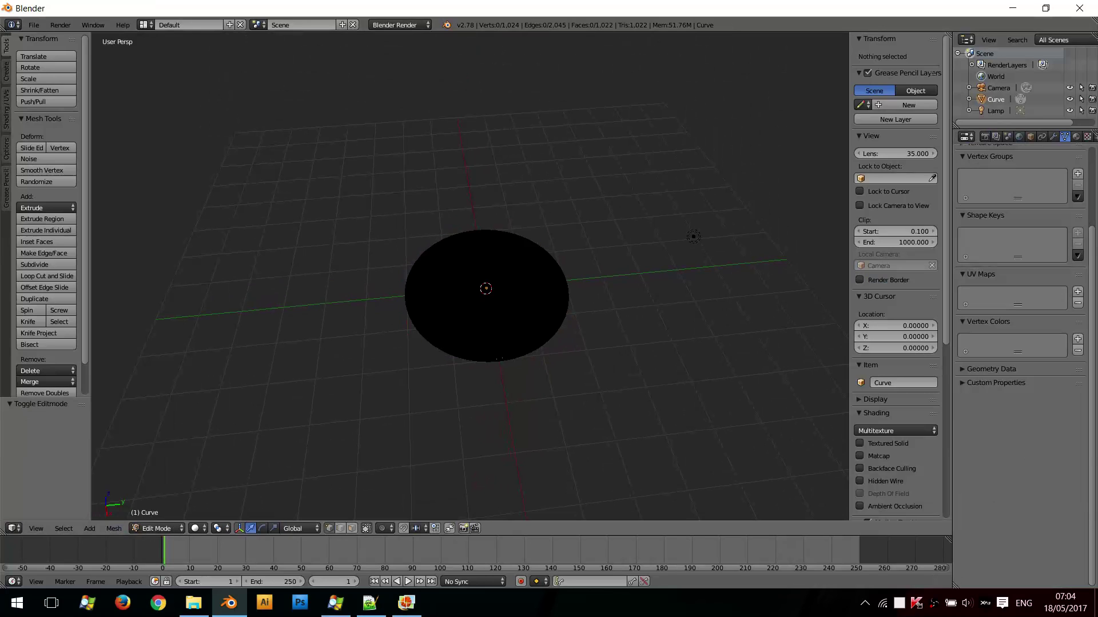
scroll(486, 297, "up", 4)
middle_click_drag(503, 298, 389, 285)
scroll(462, 285, "up", 4)
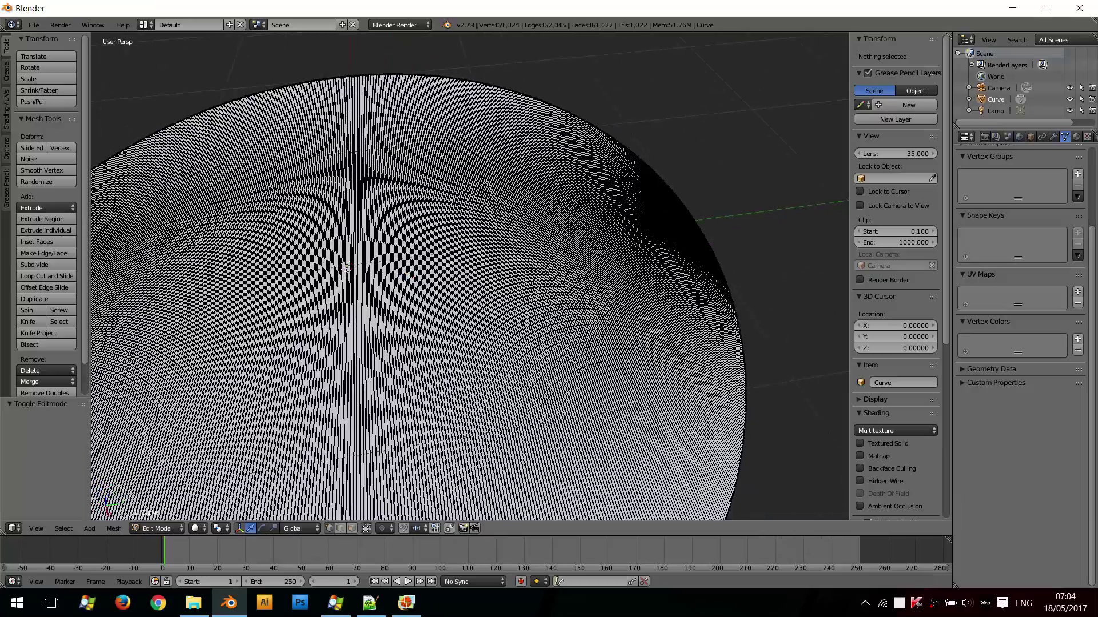
scroll(470, 276, "down", 3, "ctrl")
scroll(470, 276, "up", 4)
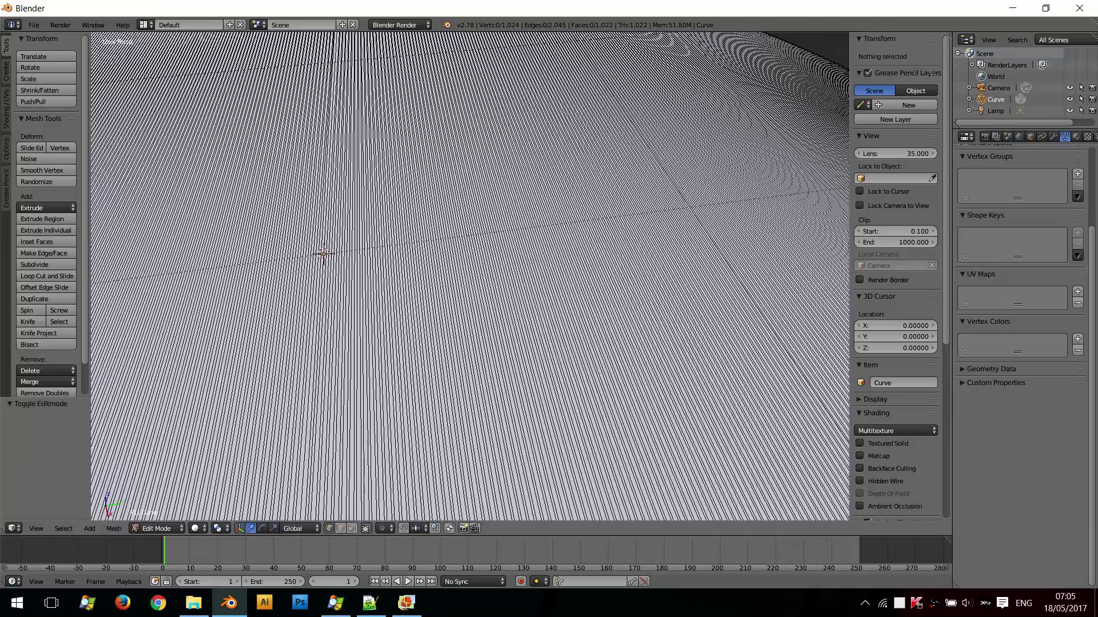
scroll(469, 274, "down", 8)
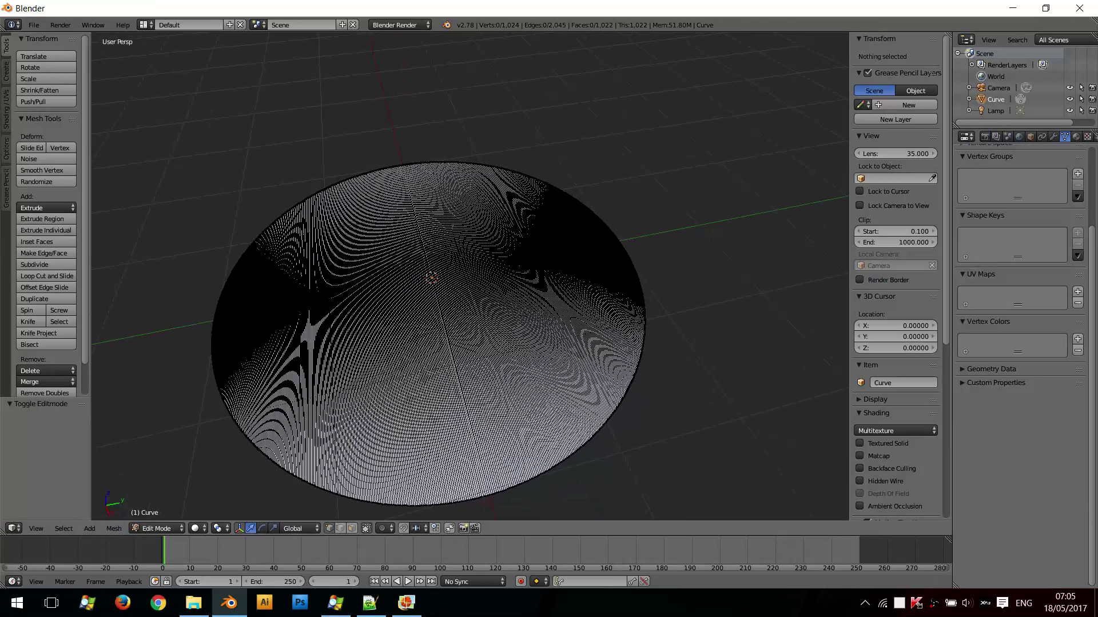
key("a")
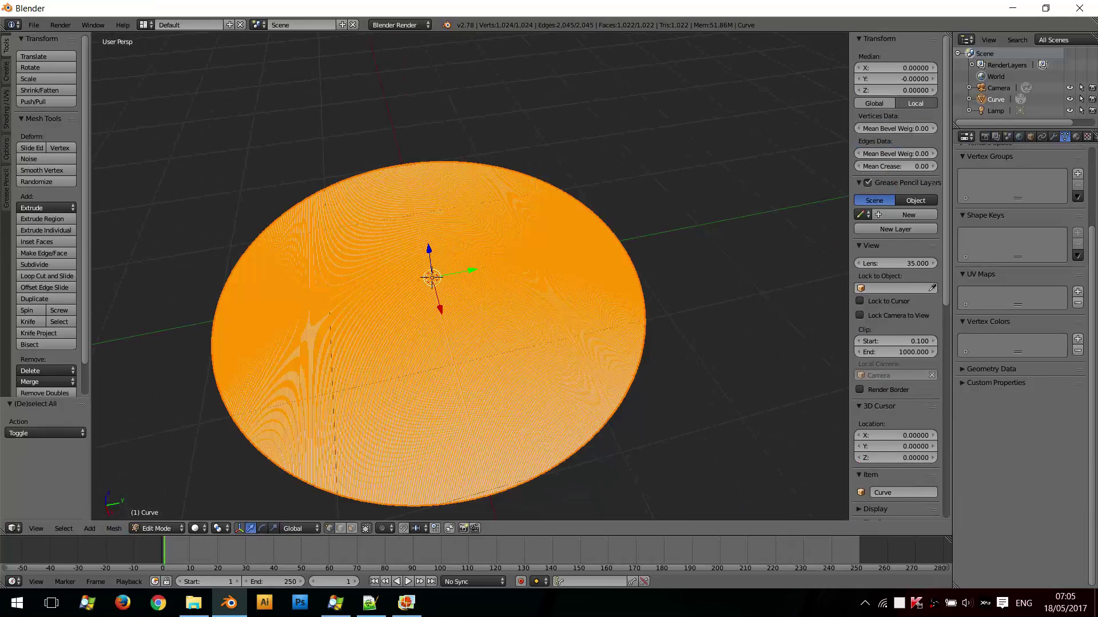
key("e")
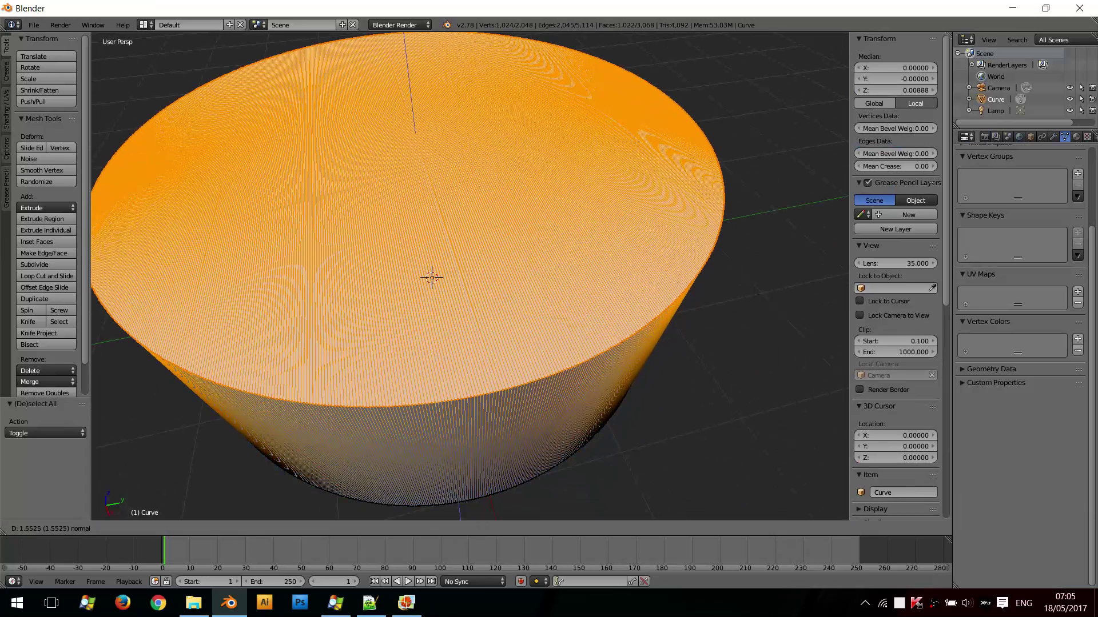
key("Return")
scroll(435, 269, "down", 5)
scroll(440, 269, "up", 3)
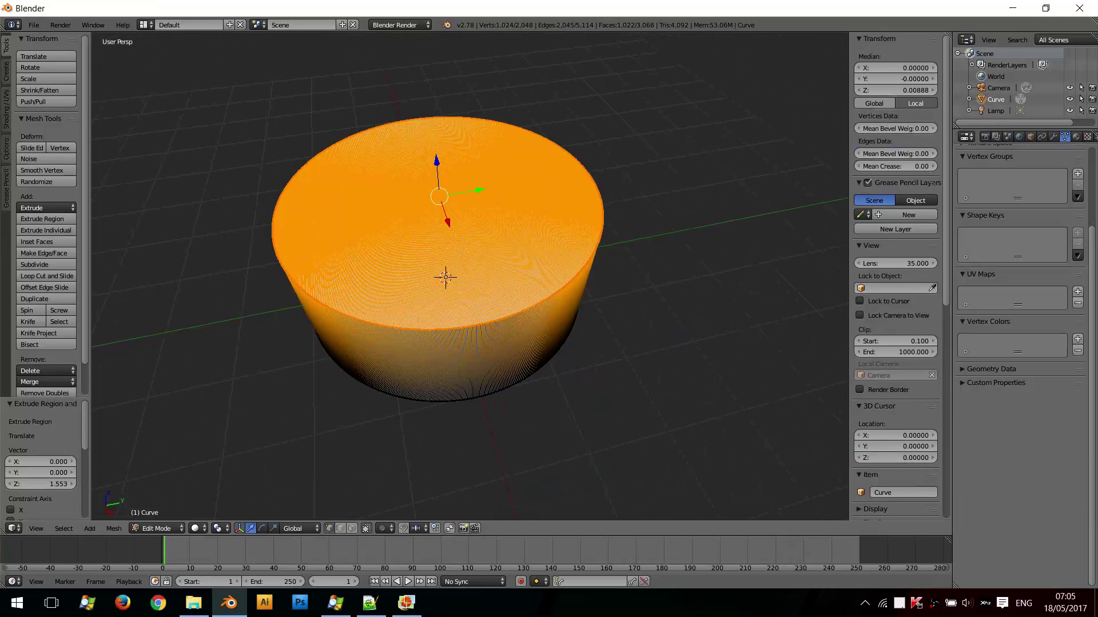
- In Object Mode, set the high-resolution cylinder's dimensions to X 4, Y 4 and Z 2, and open the render settings
key("Tab")
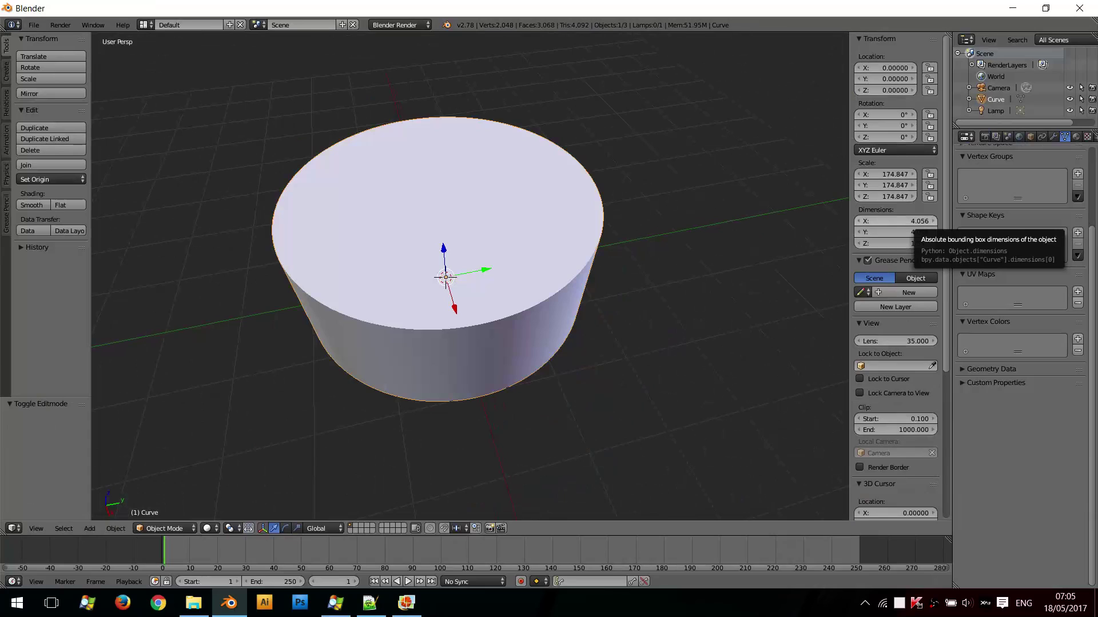
left_click(913, 221)
type("4")
key("Tab")
type("4")
key("Tab")
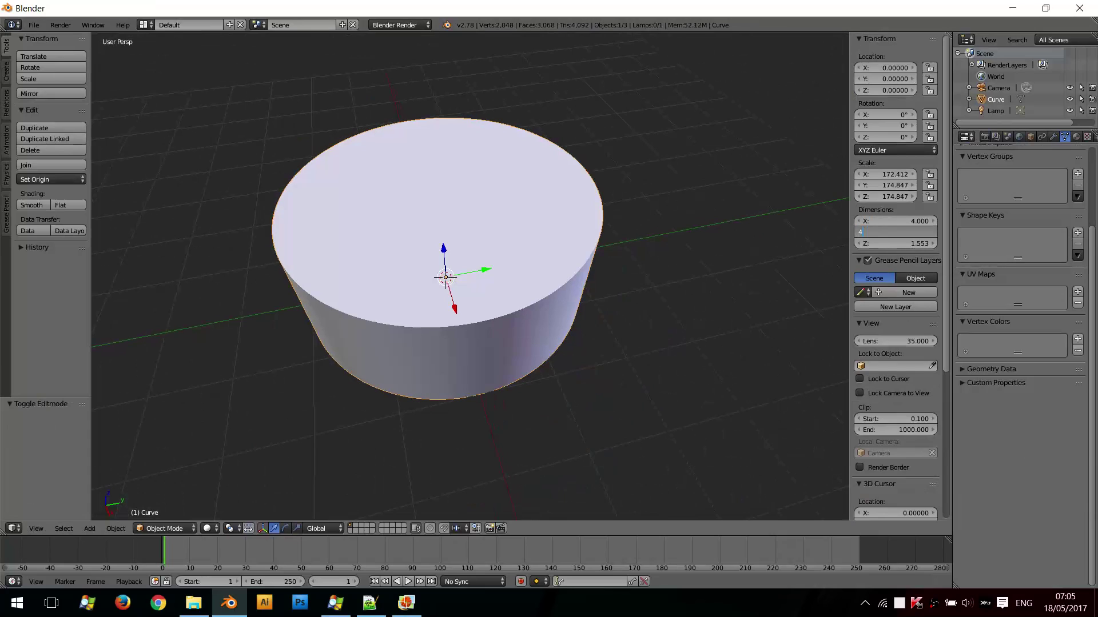
type("2")
key("Tab")
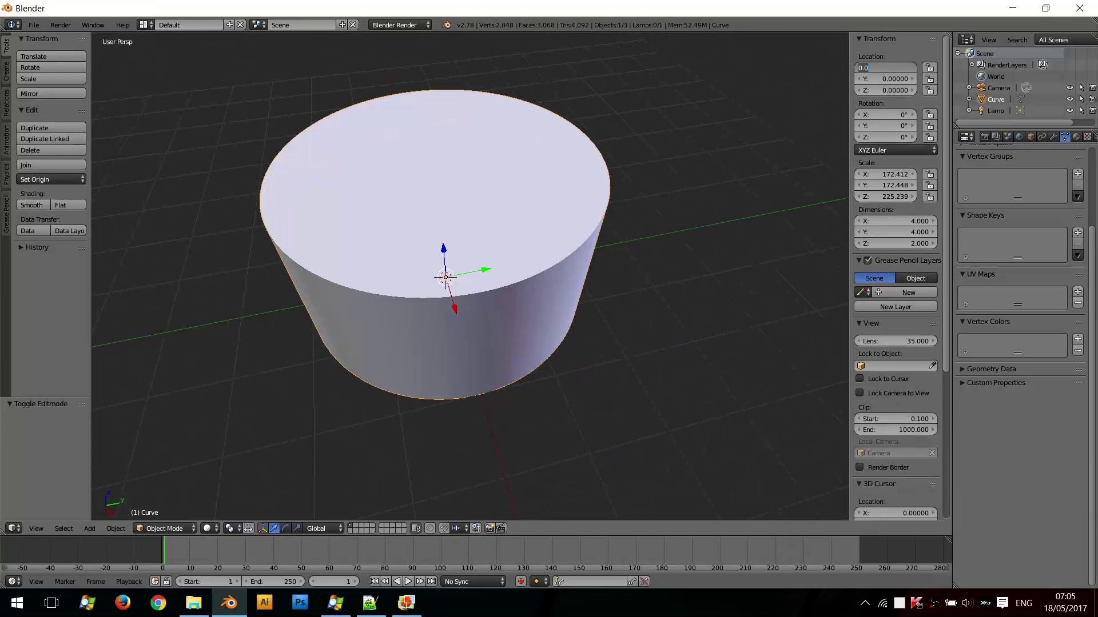
key("Return")
left_click(984, 136)
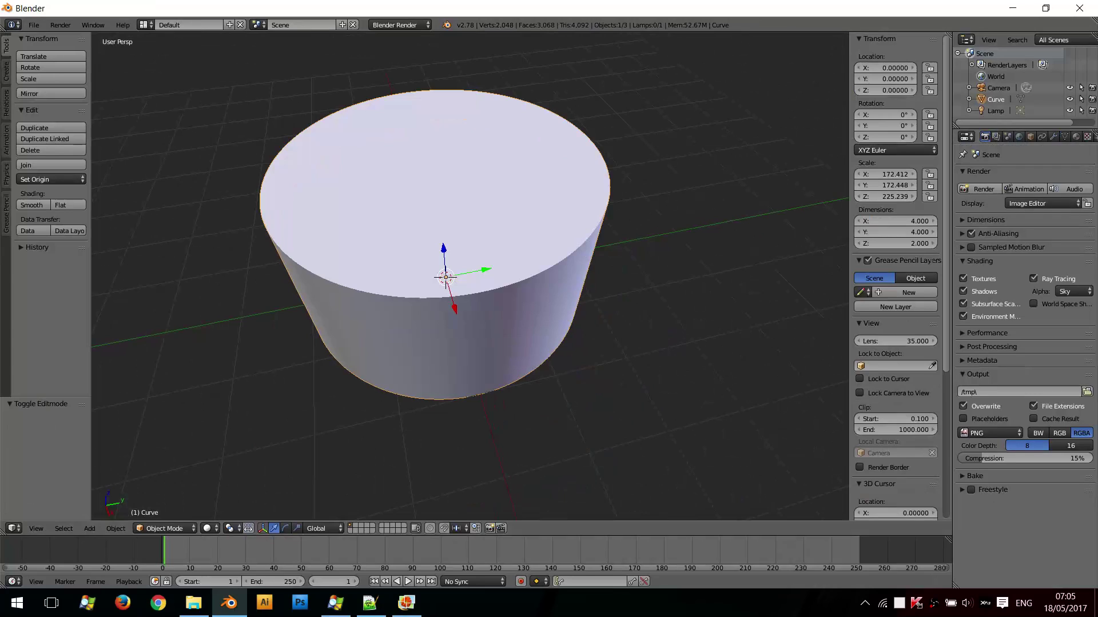
- Set the render alpha mode to Transparent and render the high-resolution cylinder
left_click(1073, 291)
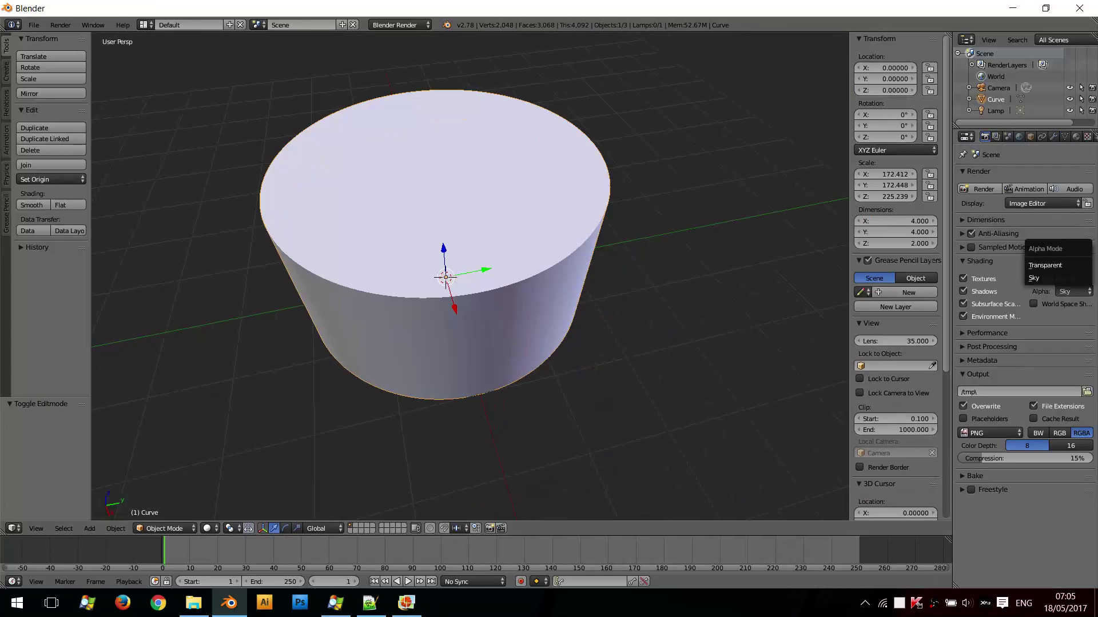
left_click(1057, 265)
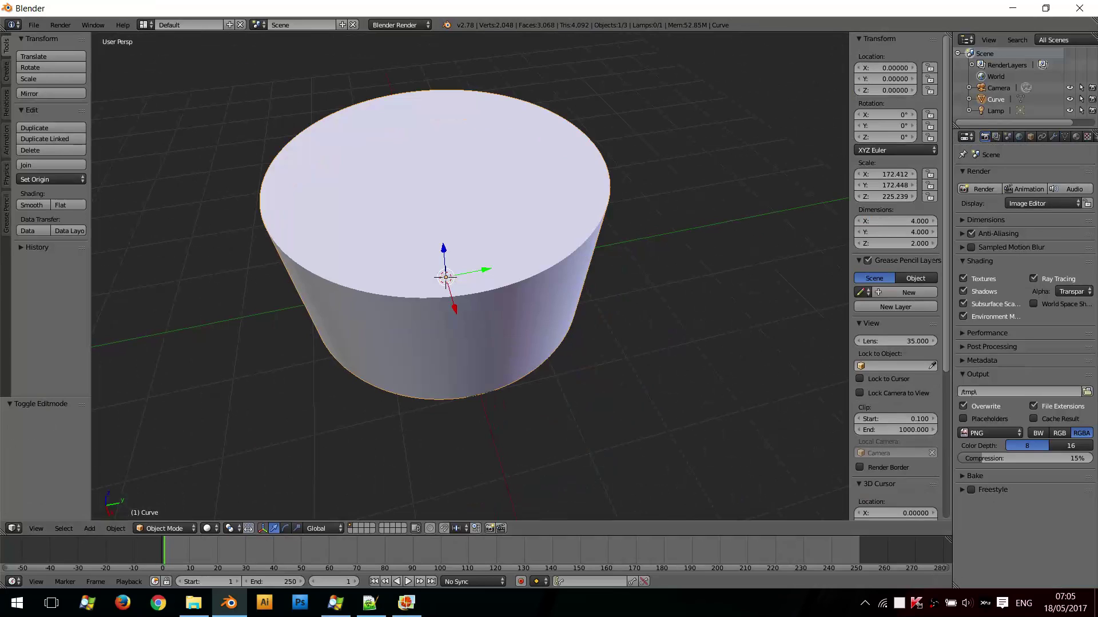
left_click(979, 189)
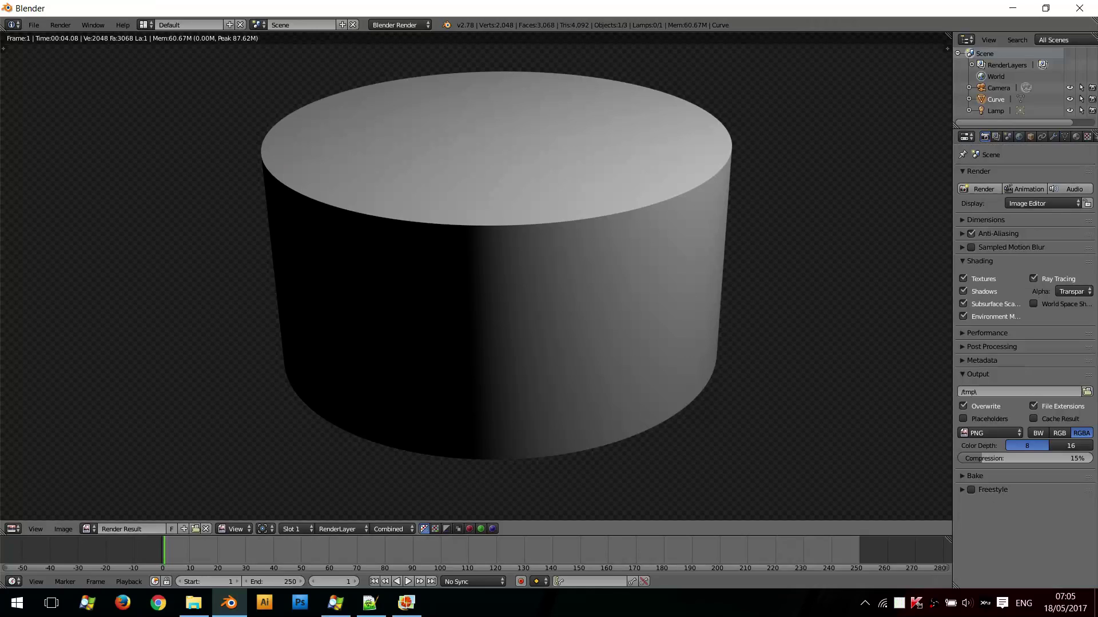
- Save the rendered image over Circle 256 Resolution.png in the Circle project folder as an RGBA PNG
left_click(63, 529)
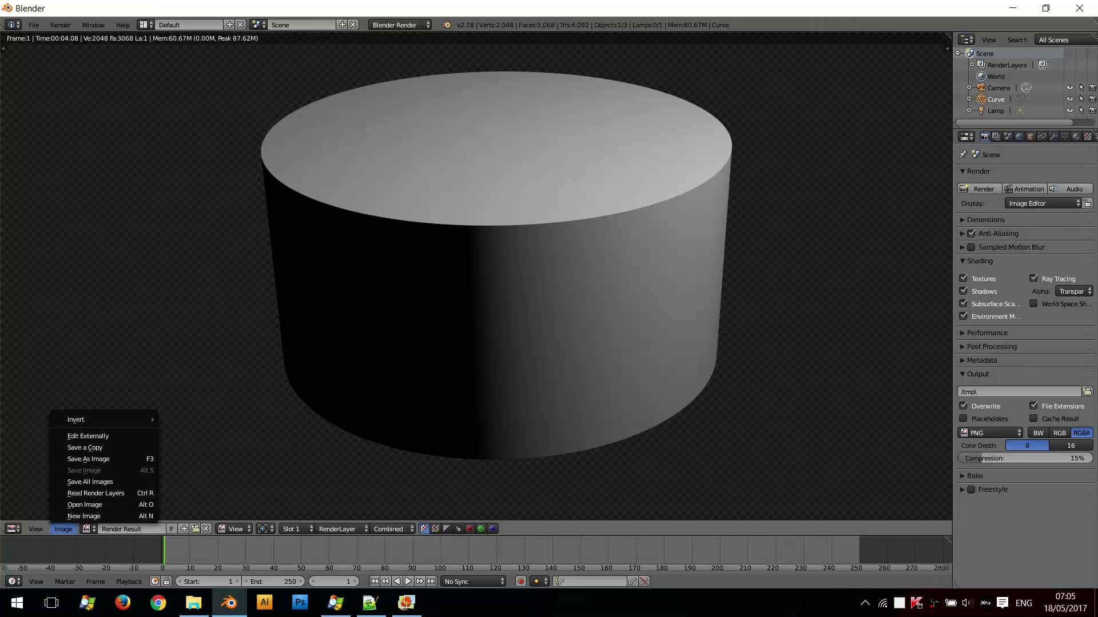
left_click(88, 459)
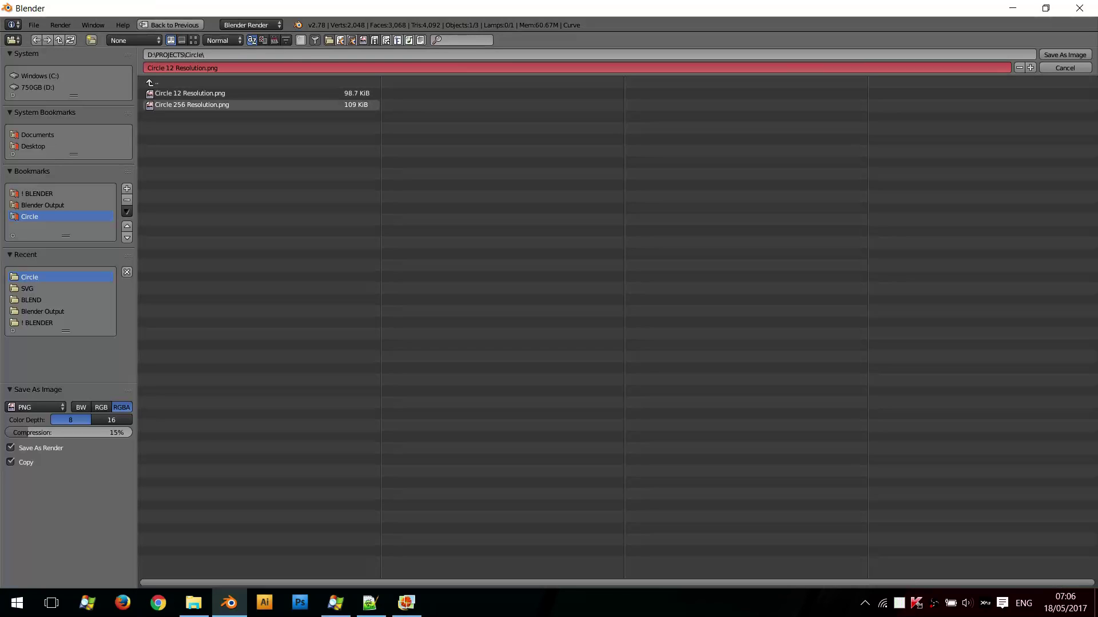
left_click(191, 105)
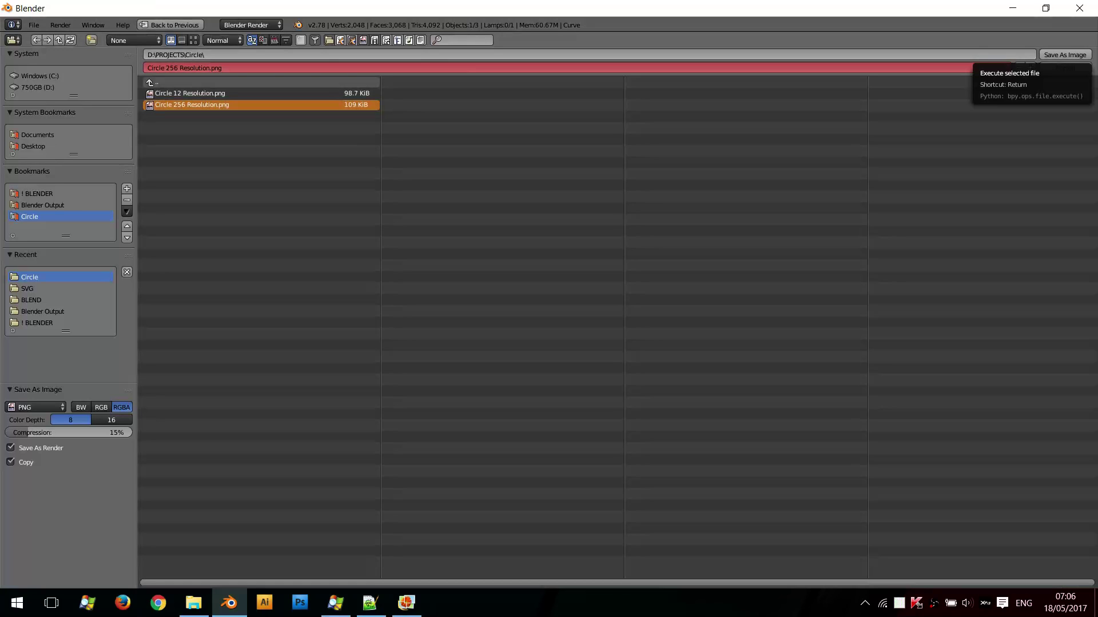
left_click(1065, 54)
- Switch to Photo Gallery and compare the edge smoothness of the Circle 12 Resolution and Circle 256 Resolution renders
left_click(406, 603)
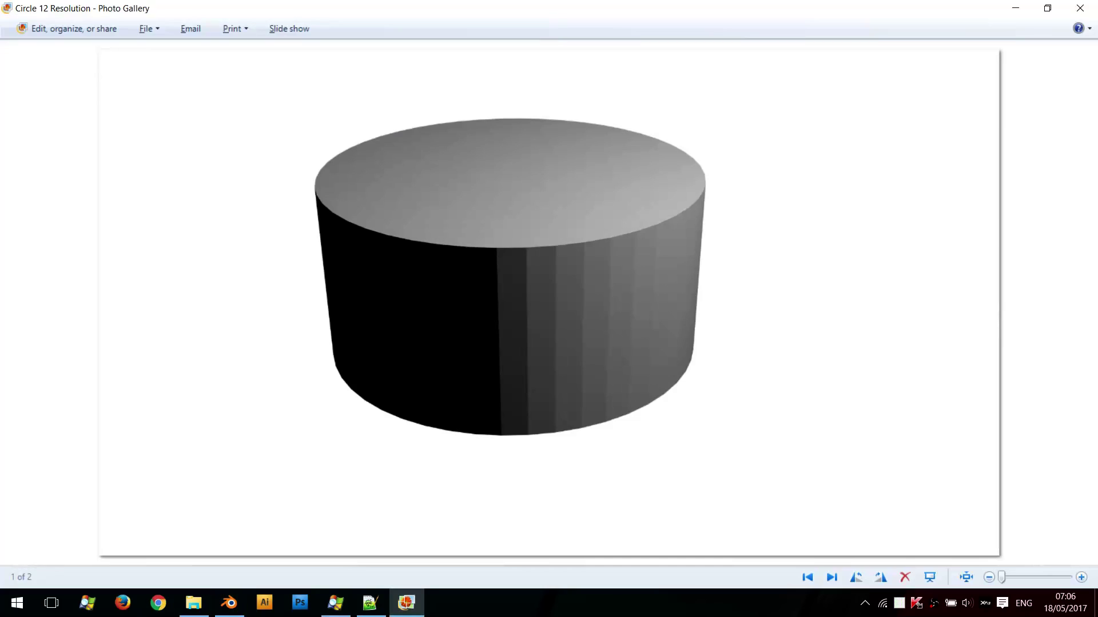
key("Right")
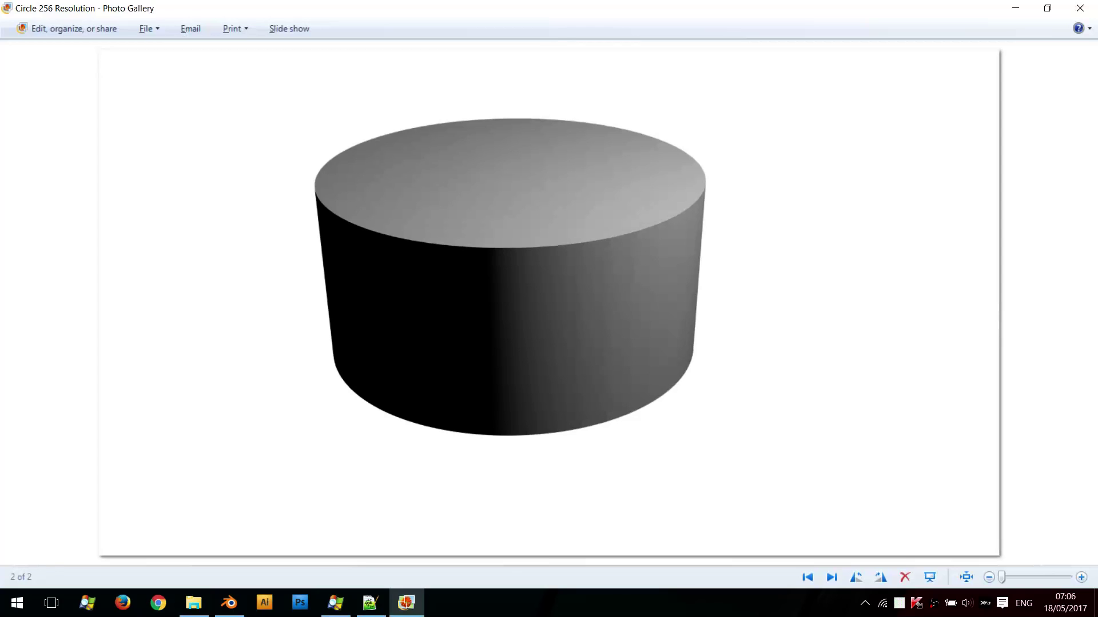
key("Left")
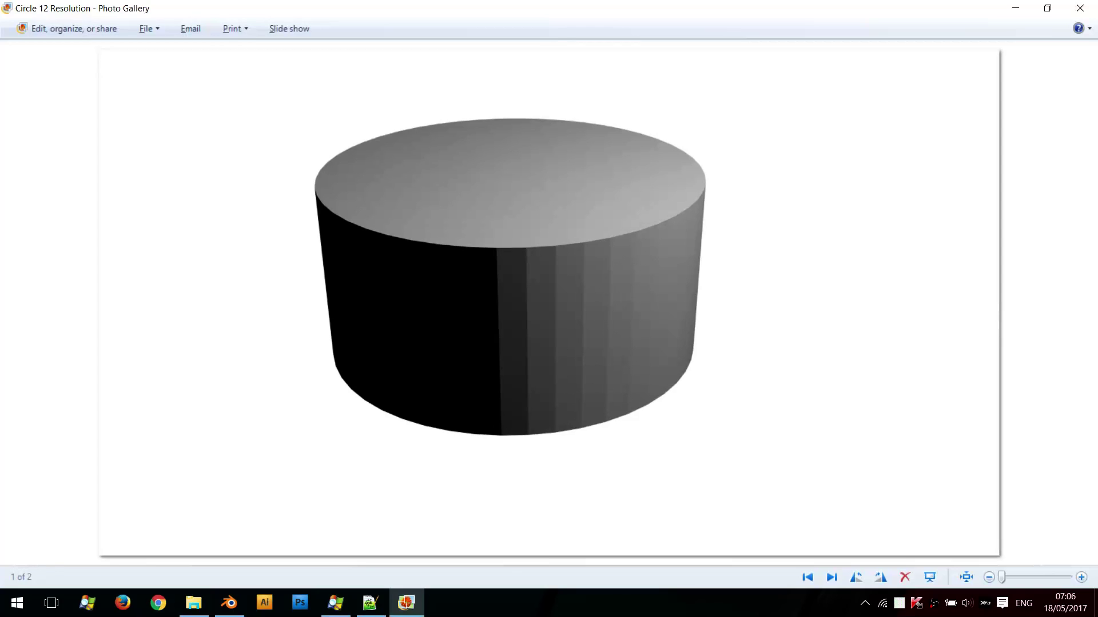
key("Right")
key("Left")
key("Right")
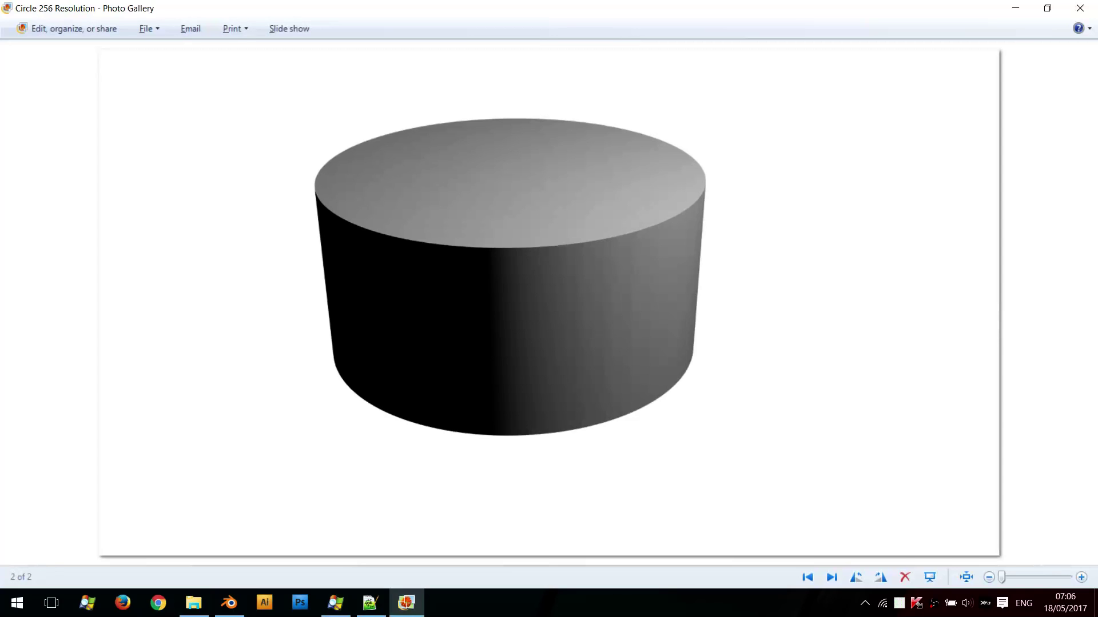